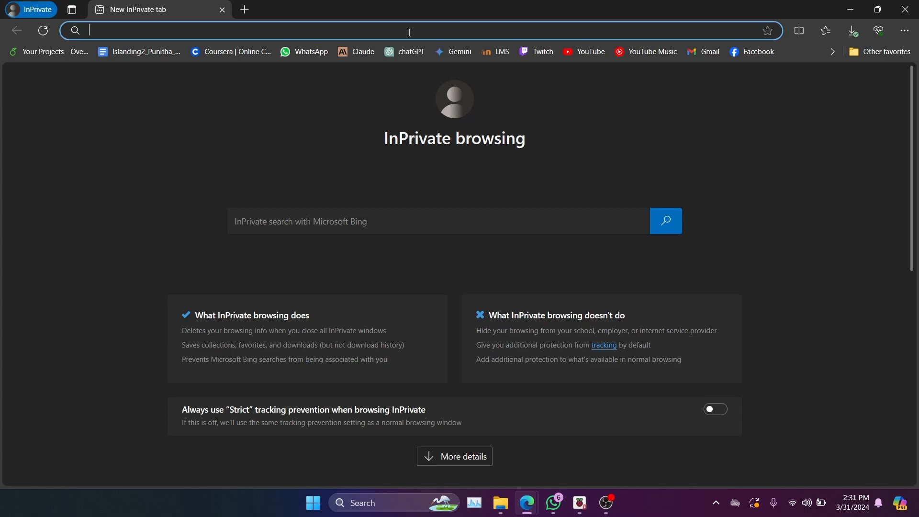
- Search the web for "raspberr pi imager" and open the Raspberry Pi OS page on raspberrypi.com
type("raspber")
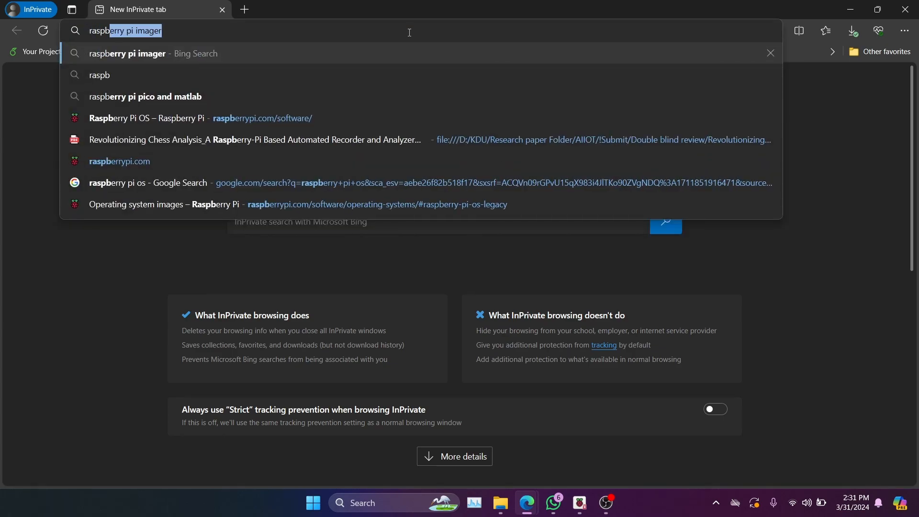
key("BackSpace")
type("re")
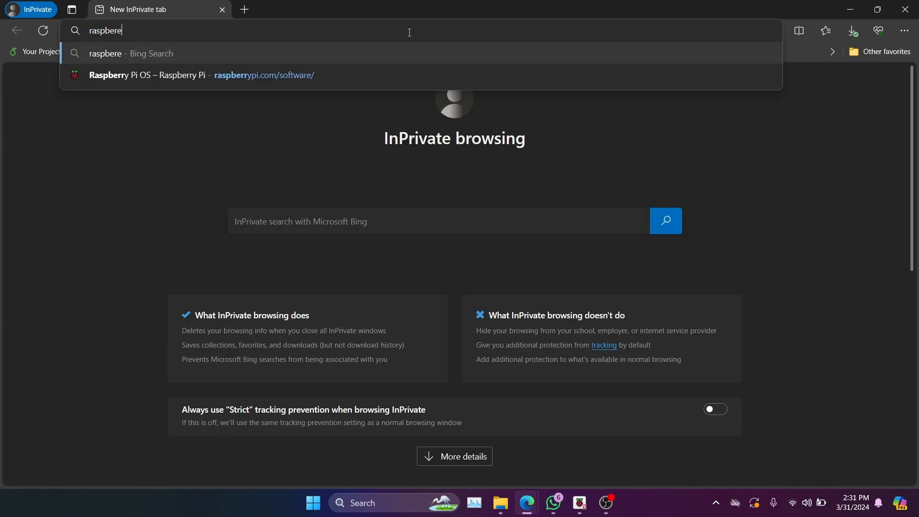
type(" pi imager")
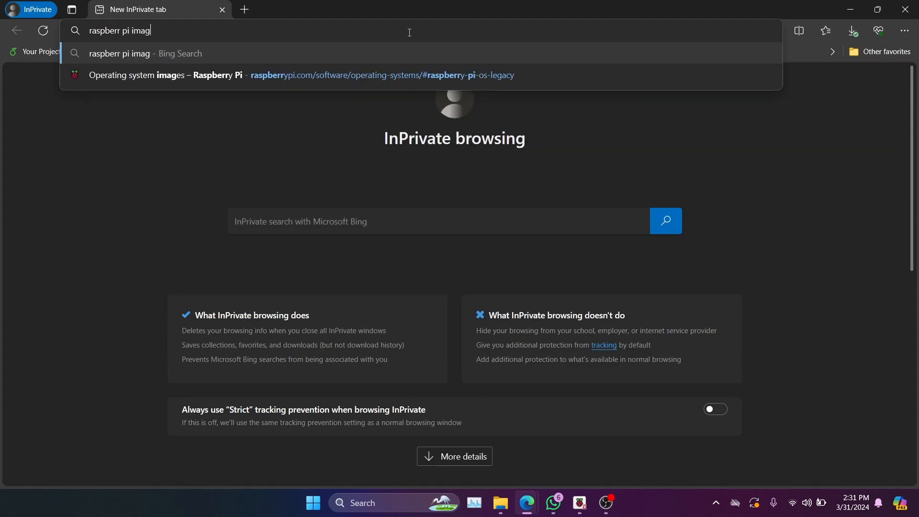
key("Return")
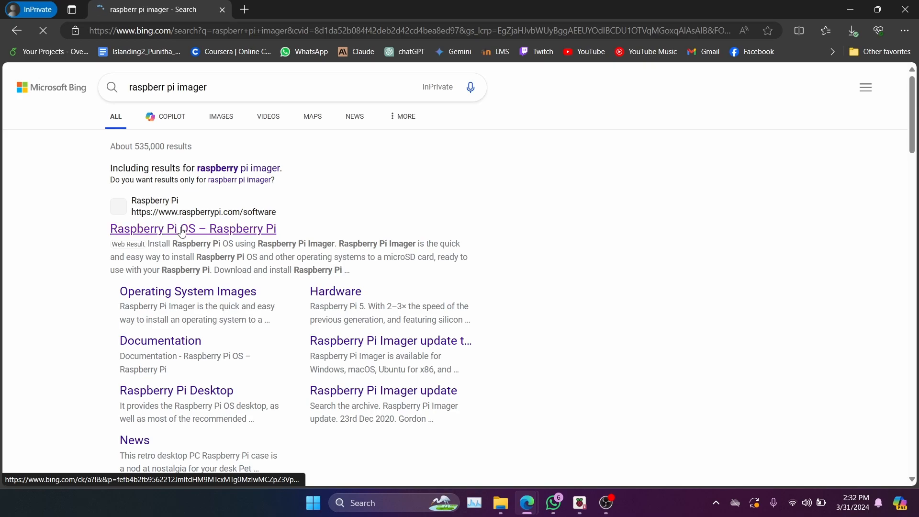
left_click(183, 231)
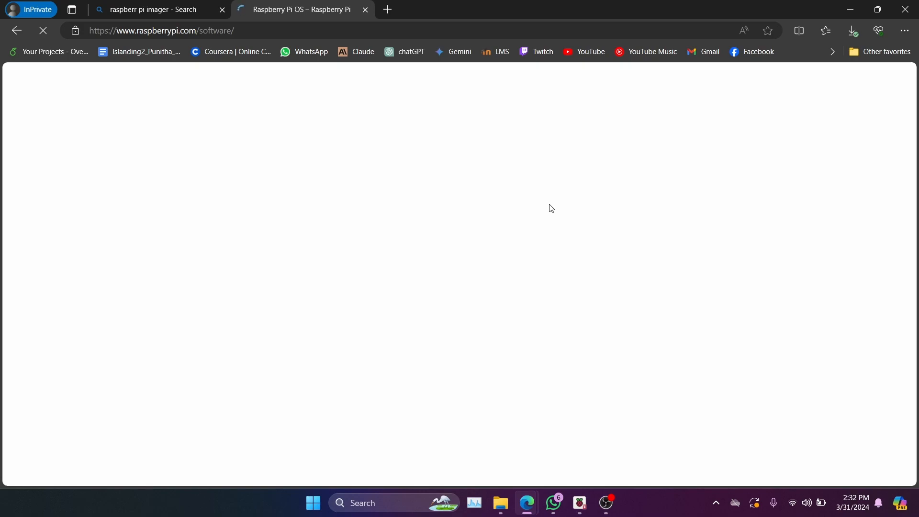
- Review the Raspberry Pi Imager section and its Windows, macOS and Ubuntu download options, and minimize the browser
scroll(396, 244, "down", 3)
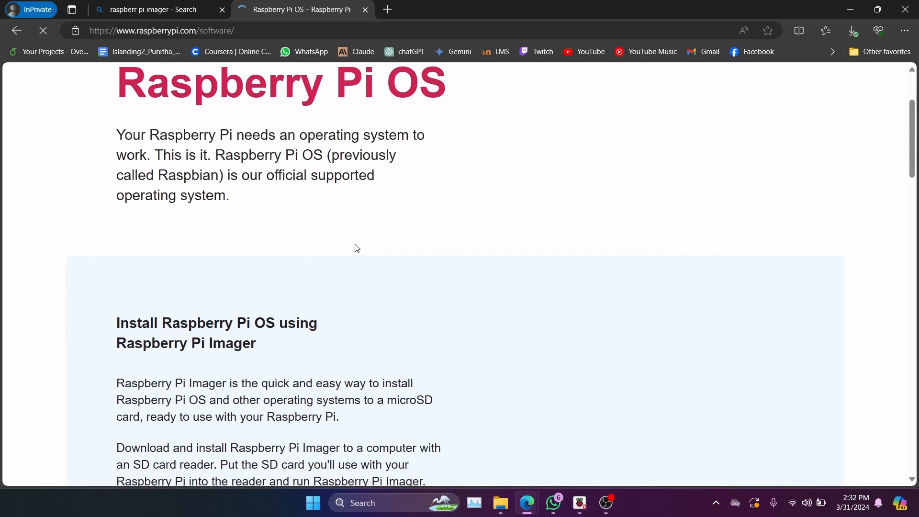
scroll(357, 249, "up", 3)
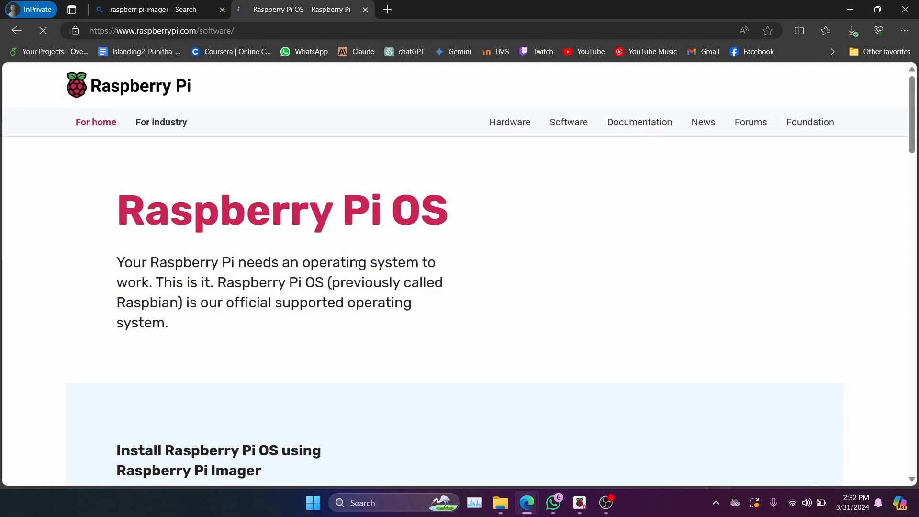
scroll(346, 268, "down", 7)
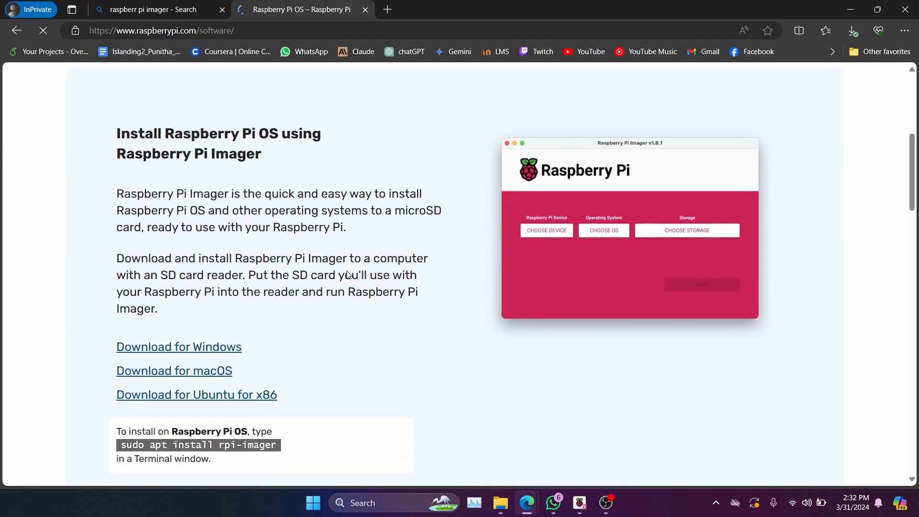
scroll(243, 284, "down", 3)
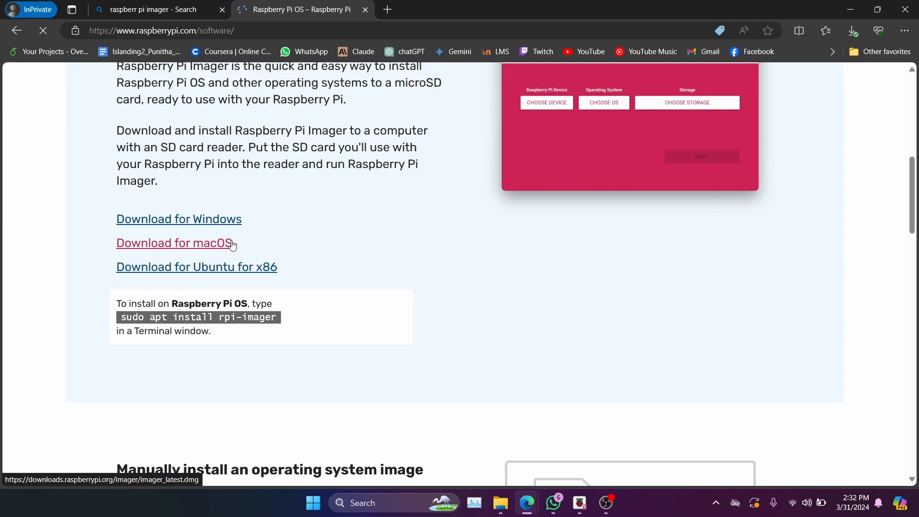
scroll(378, 246, "up", 3)
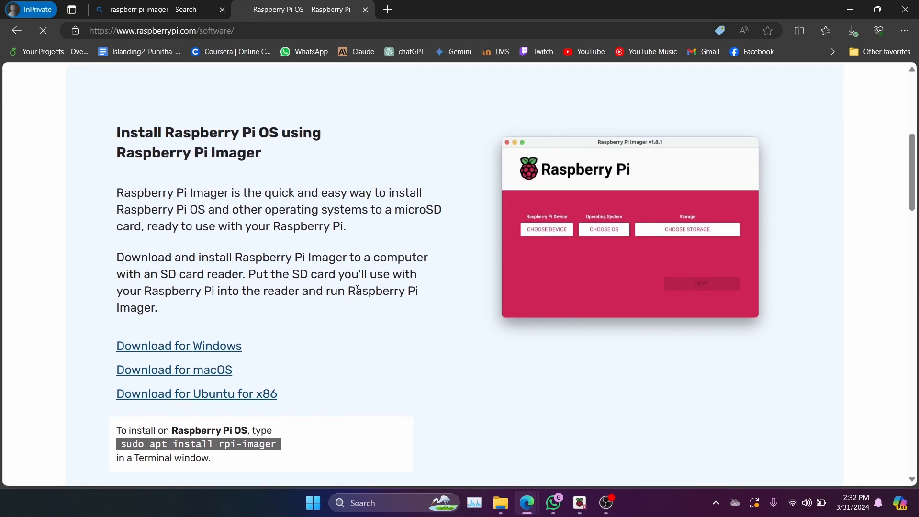
left_click(850, 10)
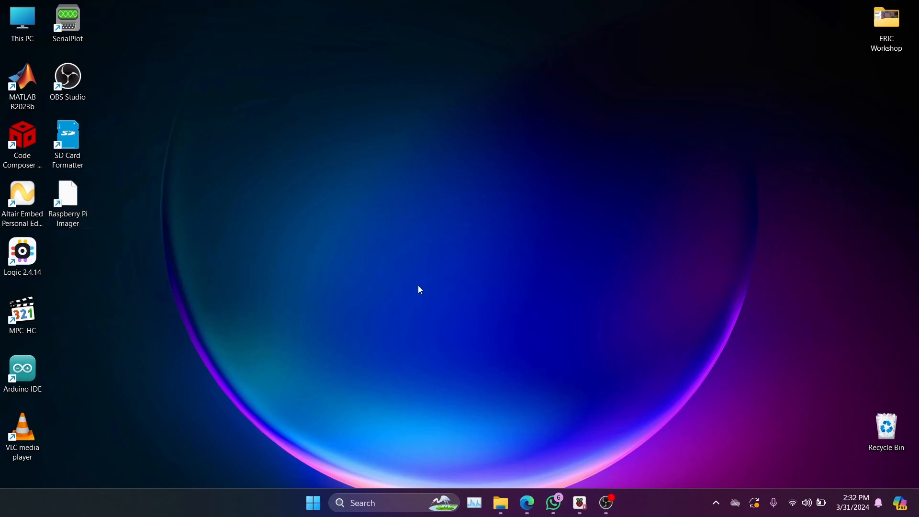
- Return to the Edge InPrivate window and search for "sd card formatter" in a new tab
mouse_move(531, 502)
left_click(591, 450)
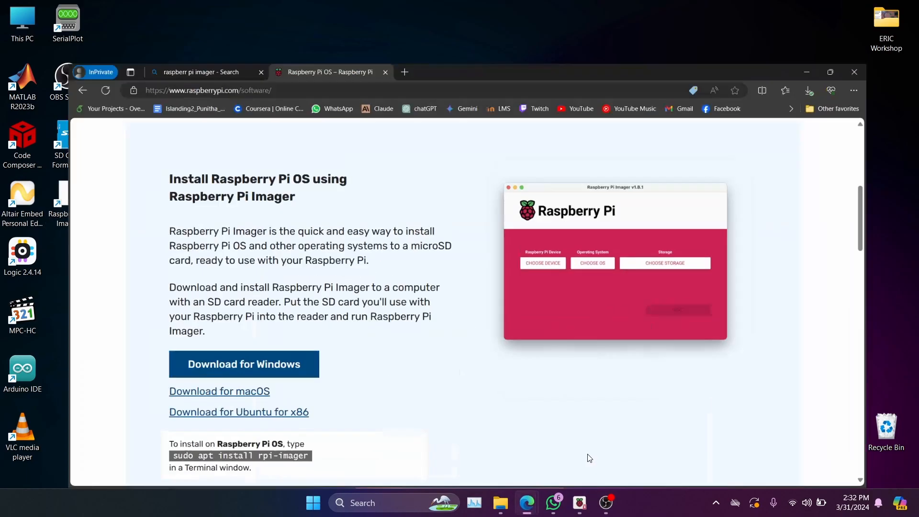
left_click(387, 10)
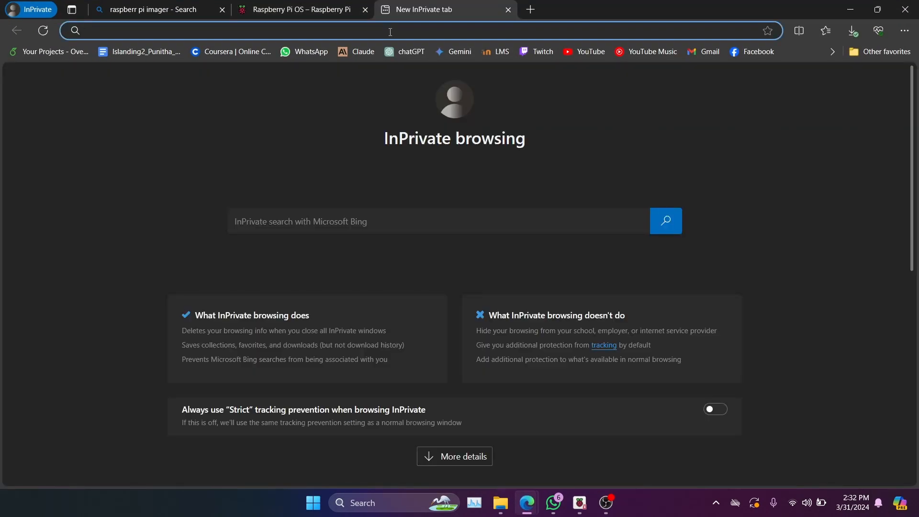
type("sd card formatter")
key("Return")
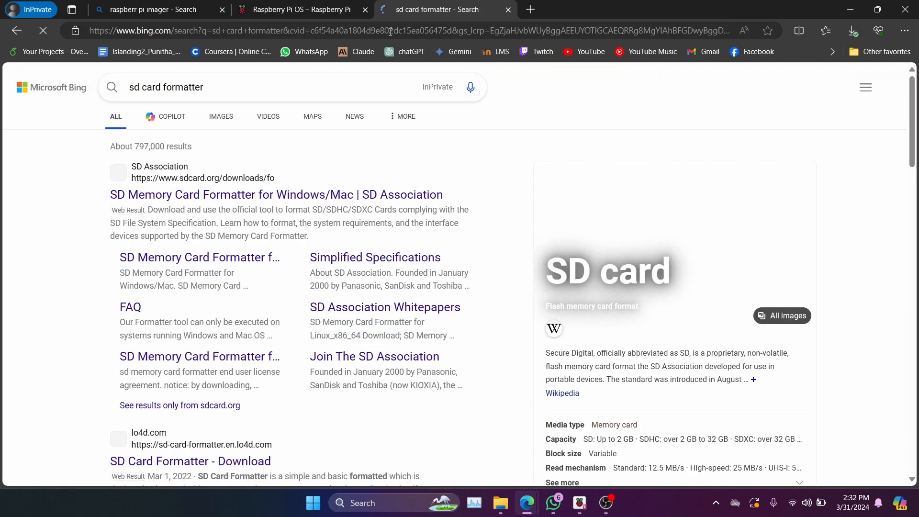
- Open the lo4d.com SD Card Formatter download page from the search results, and minimize the browser
scroll(74, 197, "down", 3)
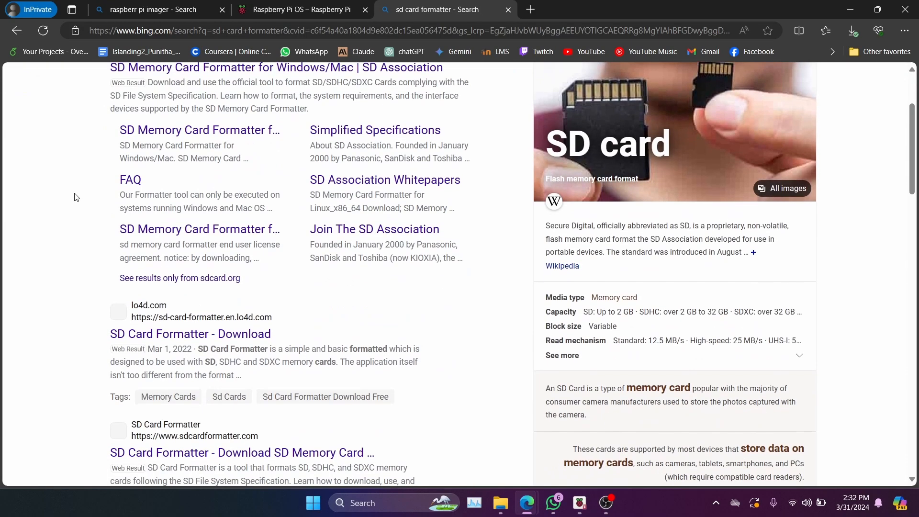
scroll(89, 235, "down", 1)
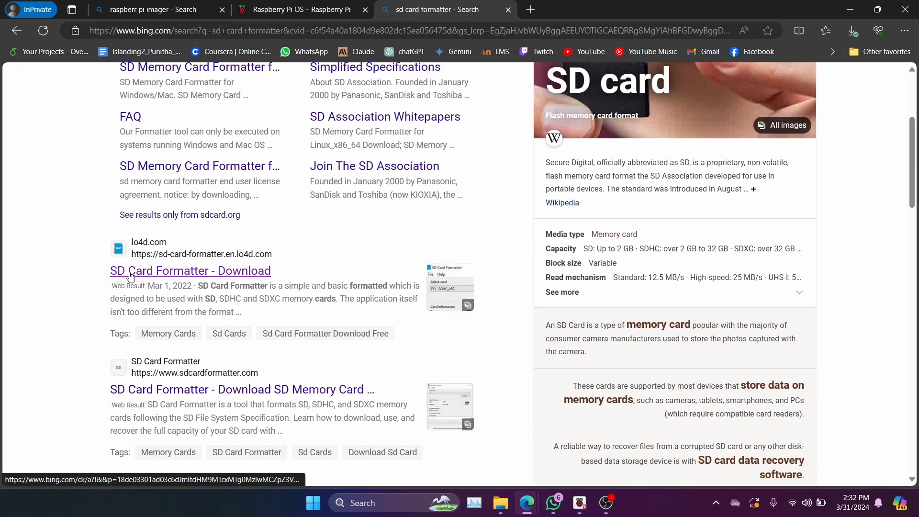
left_click(146, 274)
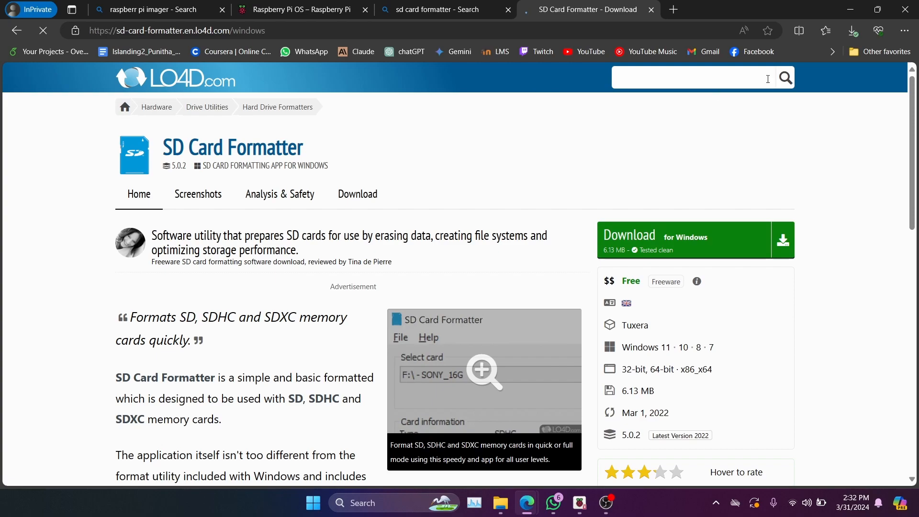
left_click(849, 10)
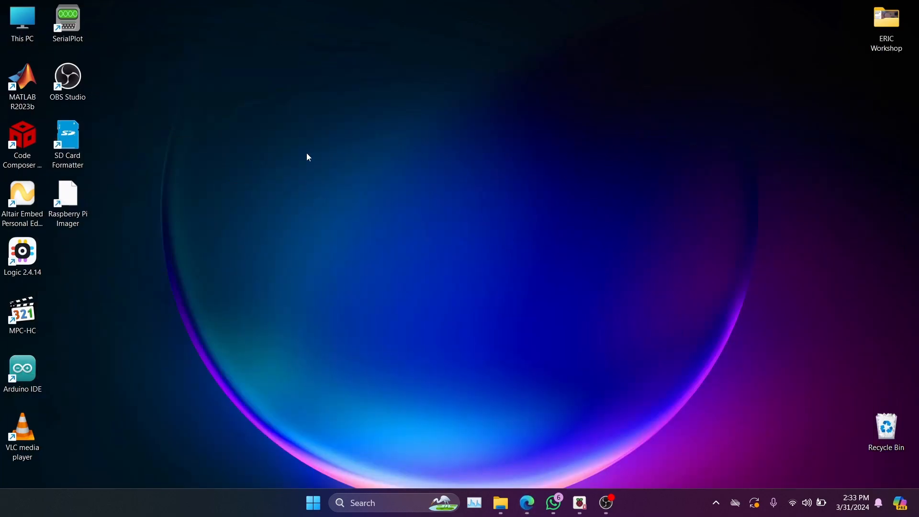
- Open USB Drive (G:) from This PC to check its contents, and go back to the drive list
double_click(16, 27)
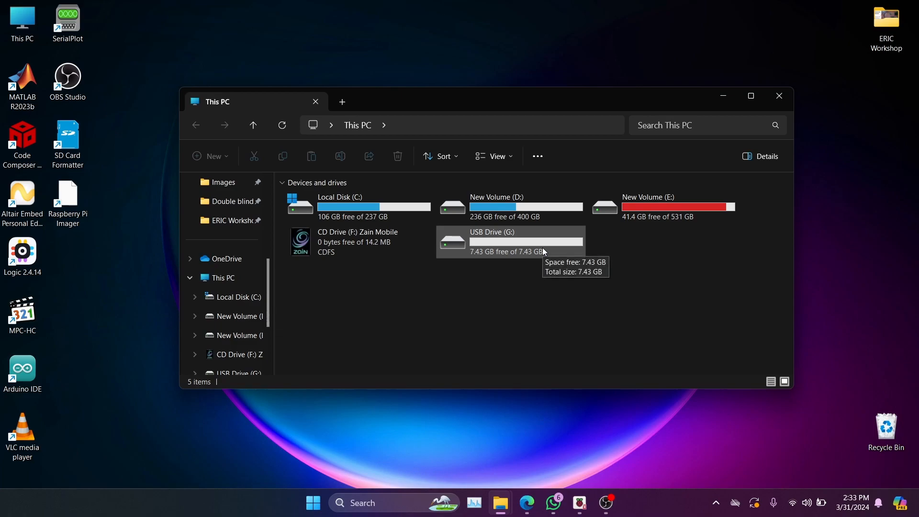
left_click(527, 248)
left_click(512, 278)
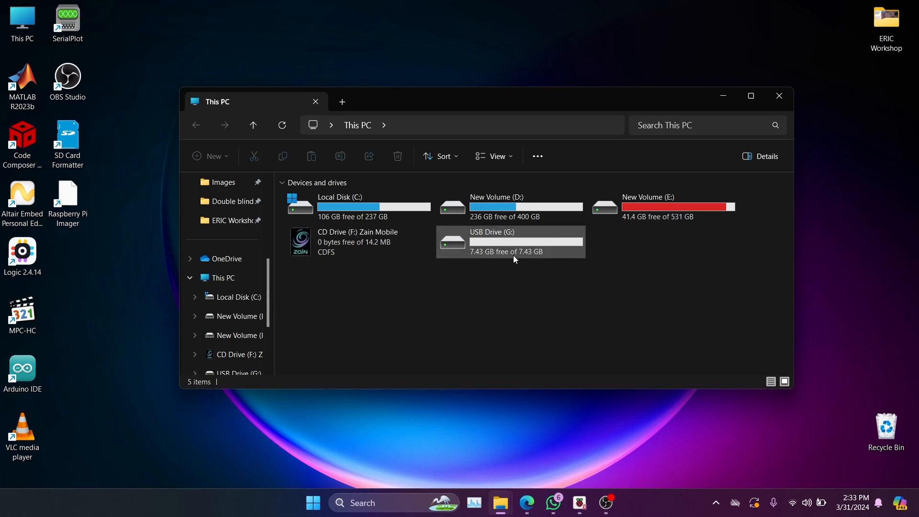
double_click(515, 252)
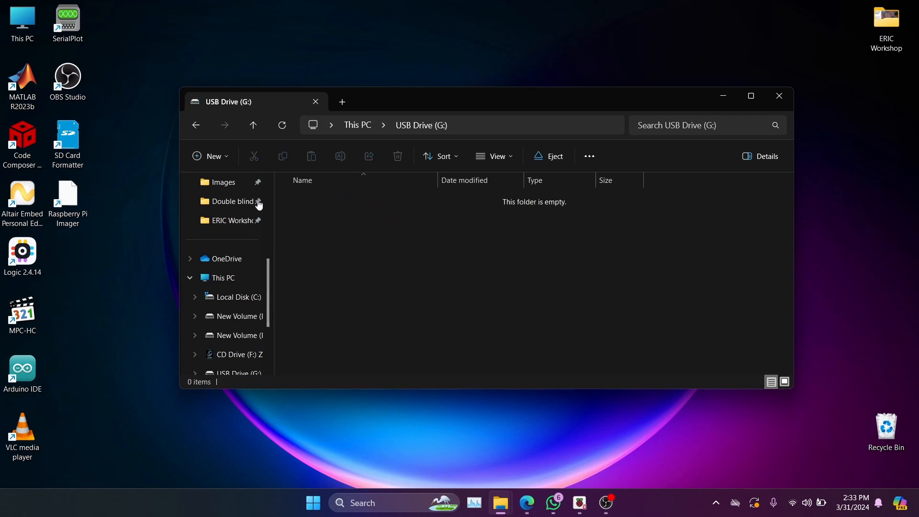
left_click(195, 126)
- Check the drive letter and capacity of the USB Drive in This PC, and close the File Explorer window
left_click(493, 274)
left_click(481, 232)
left_click(567, 305)
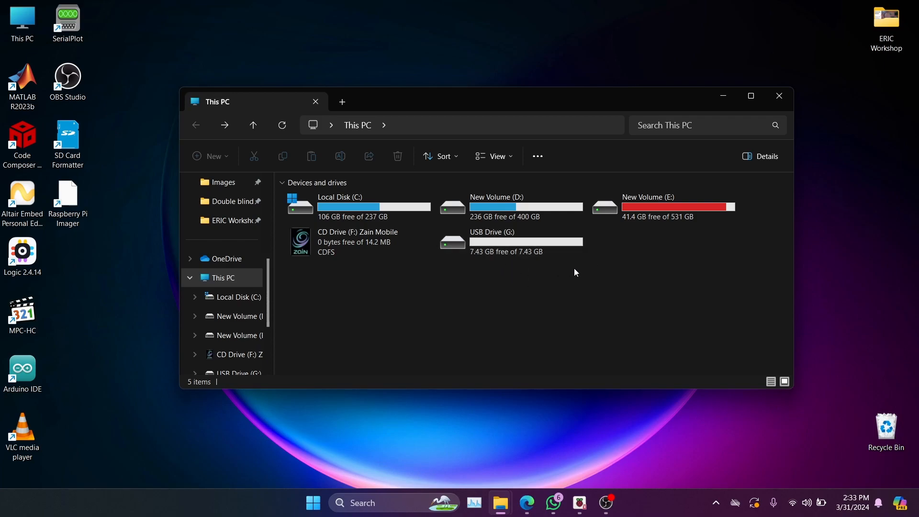
left_click(515, 250)
left_click(488, 304)
left_click_drag(558, 104, 576, 93)
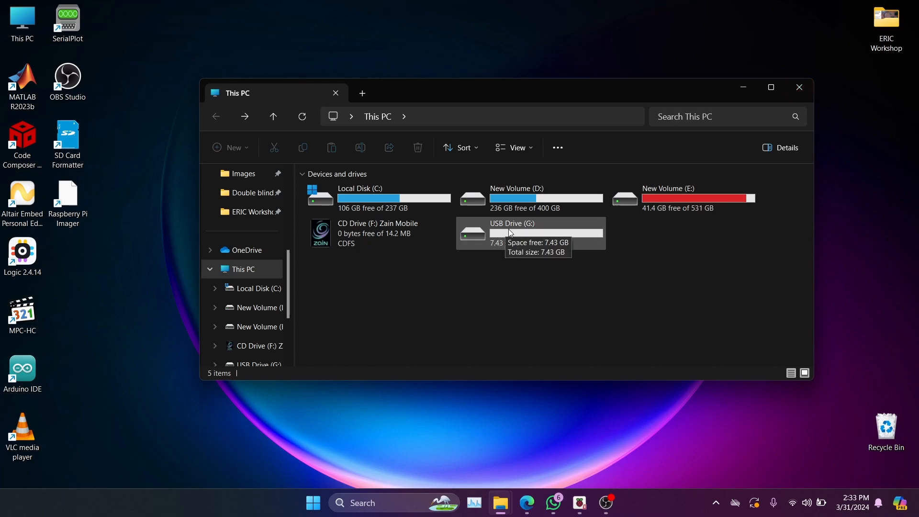
left_click(798, 91)
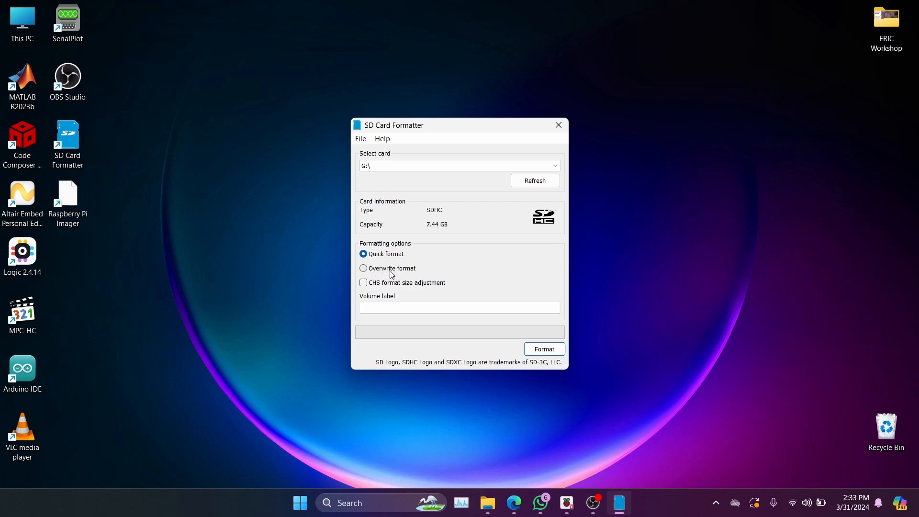
- Format the G:\ card in SD Card Formatter using Quick format, and close the program
left_click(418, 163)
left_click(376, 179)
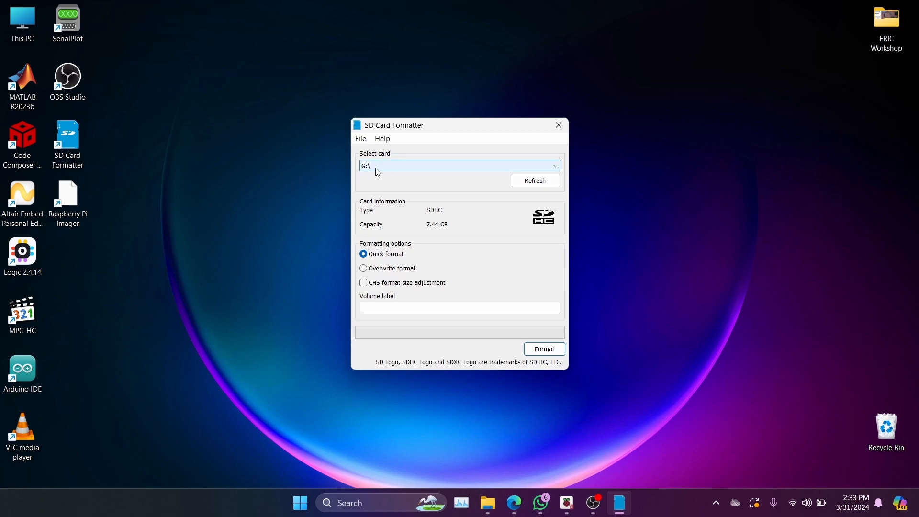
left_click_drag(433, 126, 477, 95)
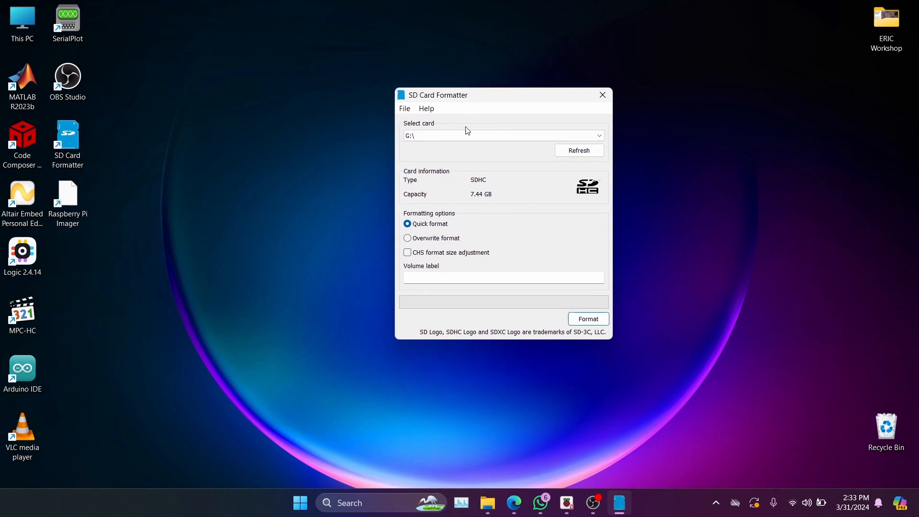
left_click(435, 137)
left_click(437, 143)
left_click(578, 319)
left_click(546, 261)
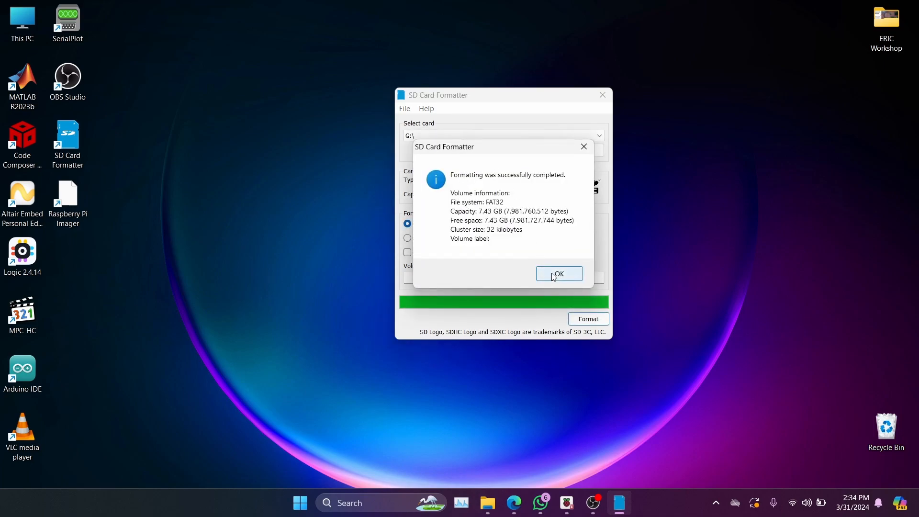
left_click(554, 275)
left_click(597, 98)
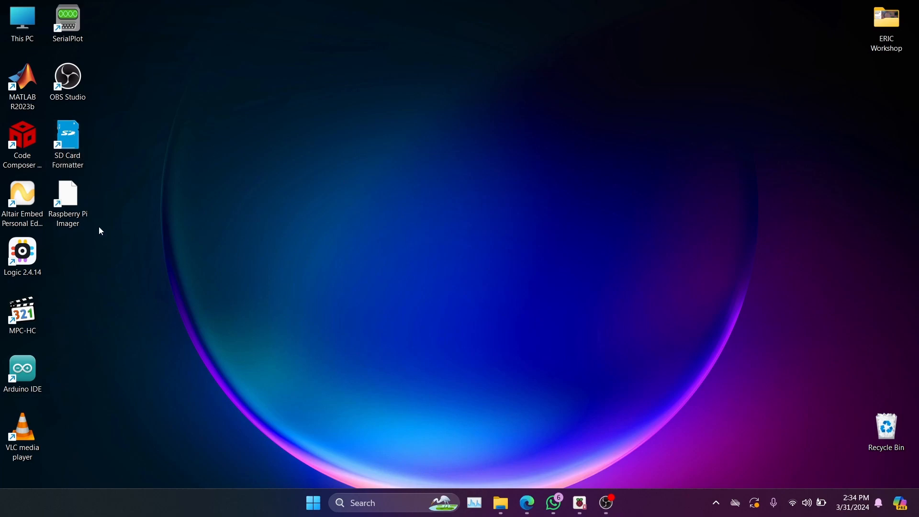
- Open Raspberry Pi Imager and select Raspberry Pi 4 as the Raspberry Pi device
double_click(71, 206)
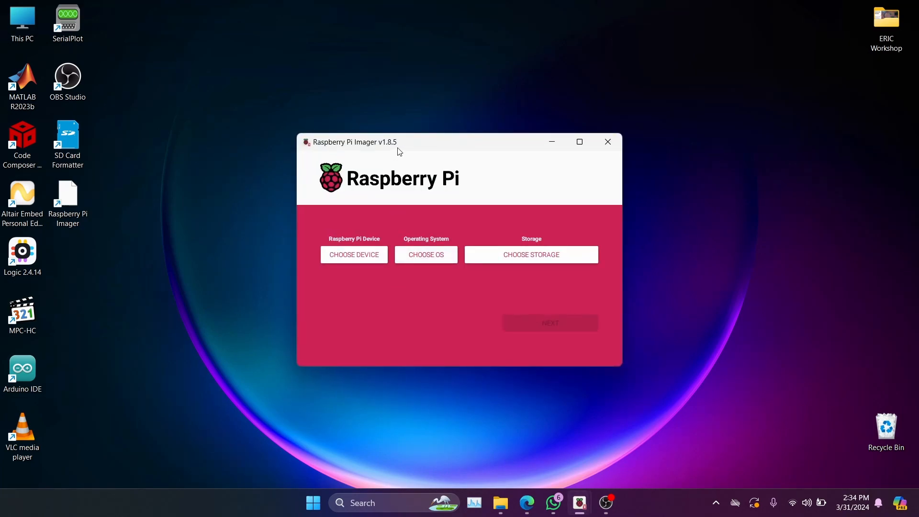
left_click_drag(404, 143, 409, 118)
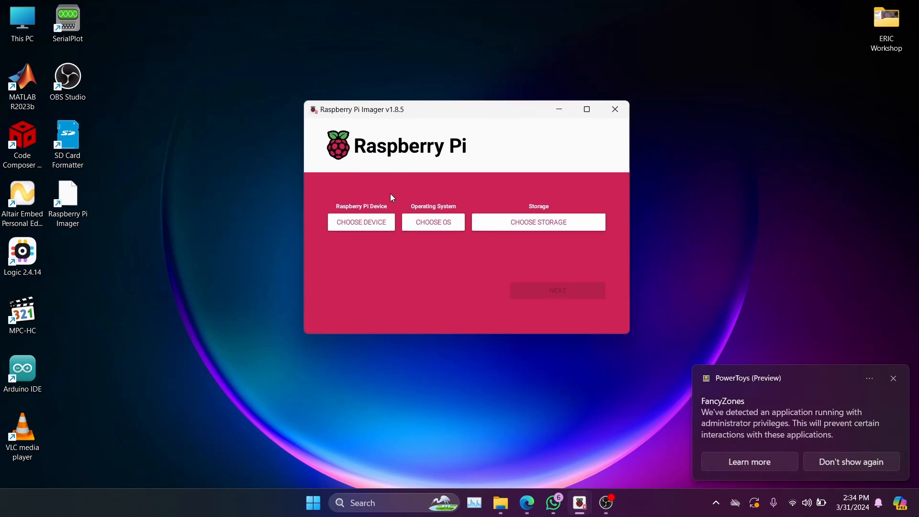
left_click(370, 227)
mouse_move(606, 186)
left_mouse_down()
mouse_move(612, 266)
mouse_move(598, 170)
left_mouse_up()
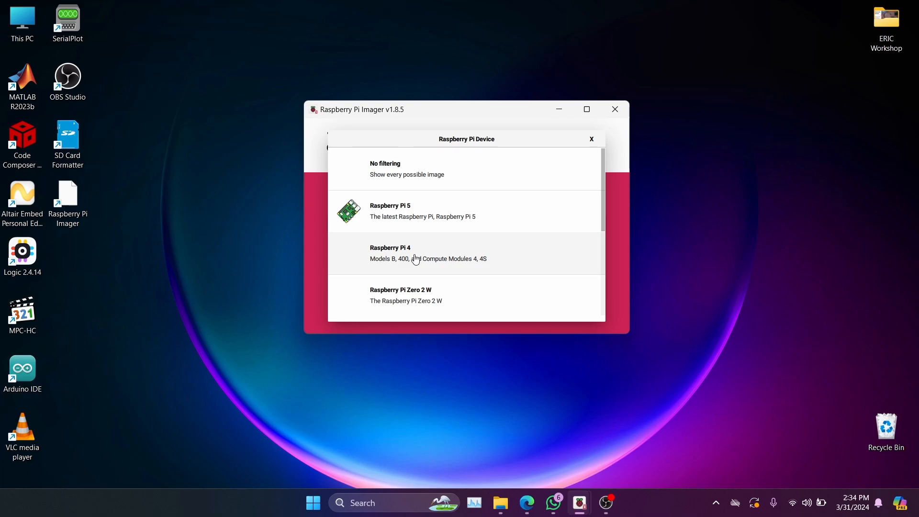
scroll(411, 264, "down", 2)
scroll(412, 239, "down", 2)
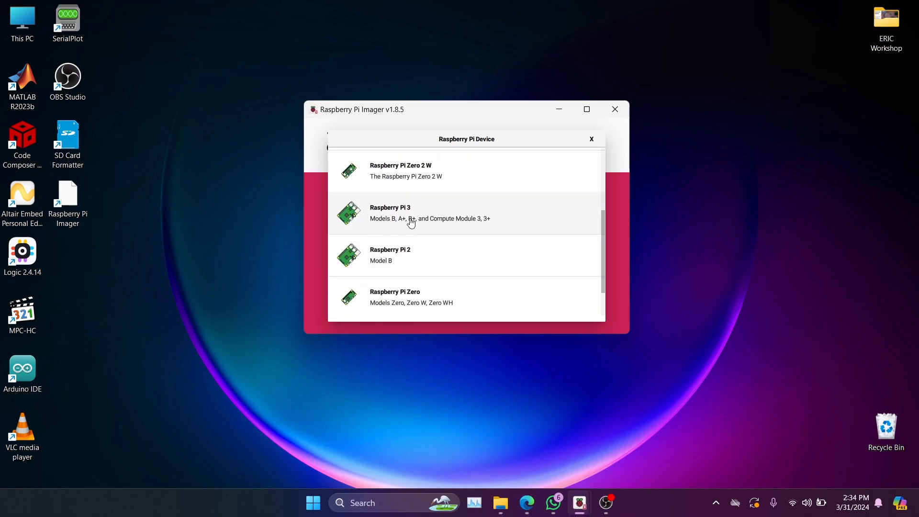
scroll(407, 221, "down", 1)
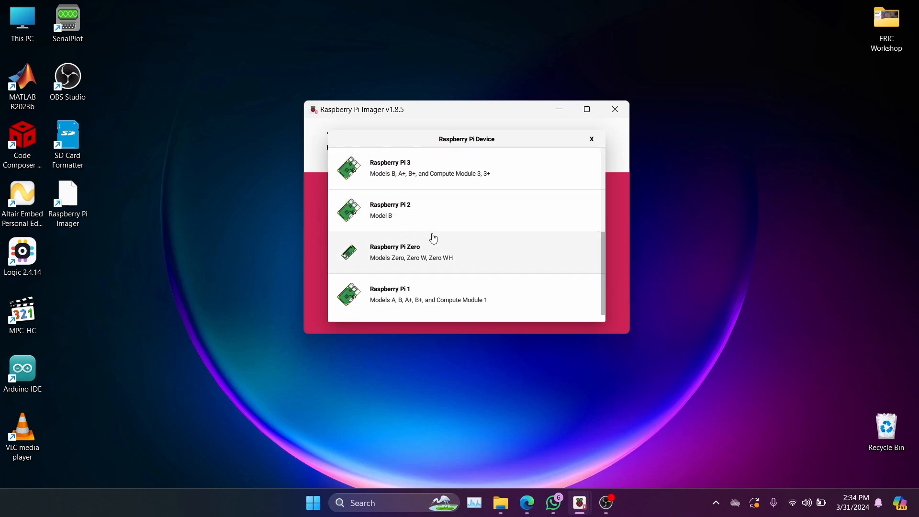
scroll(410, 246, "up", 5)
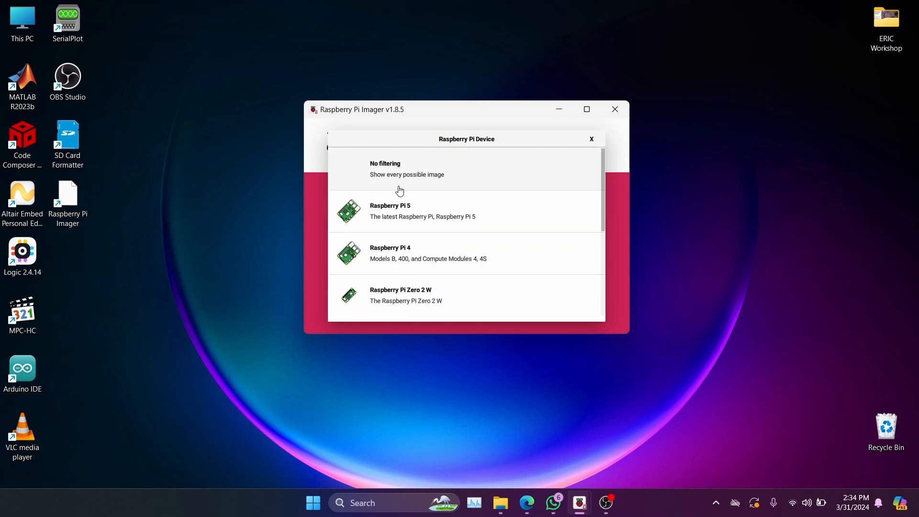
scroll(404, 247, "down", 2)
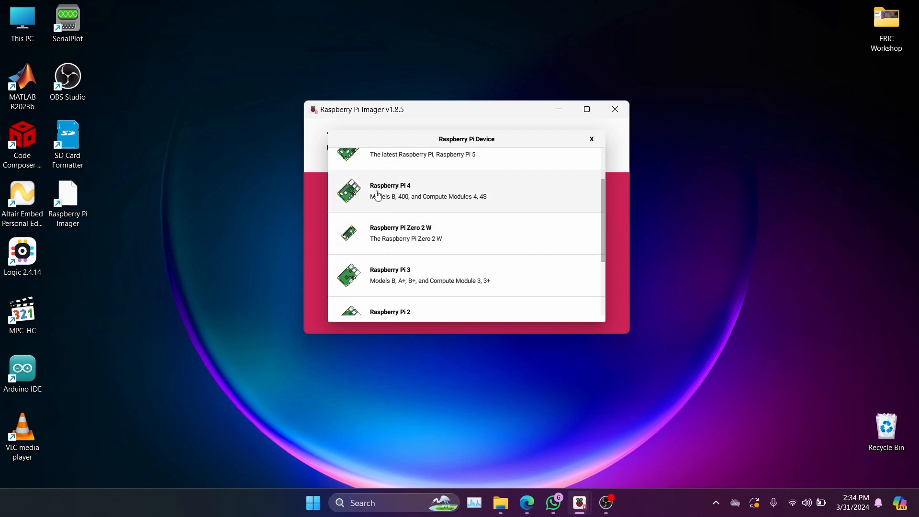
left_click(404, 193)
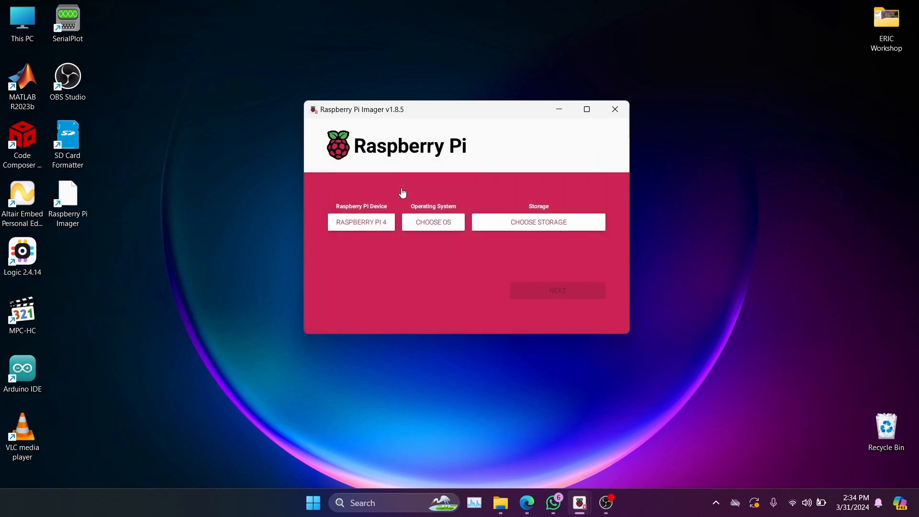
- Open the operating system list and examine the available Raspberry Pi OS images and other OS categories
left_click(430, 229)
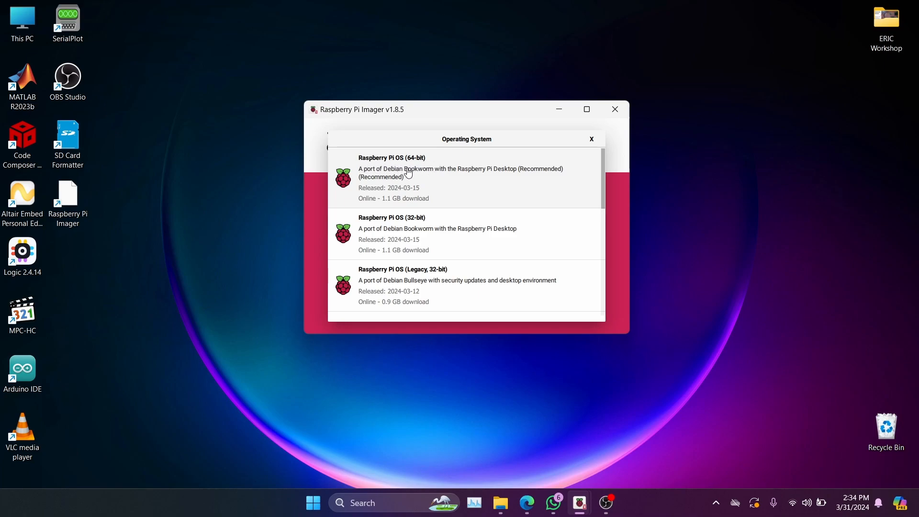
scroll(395, 180, "down", 1)
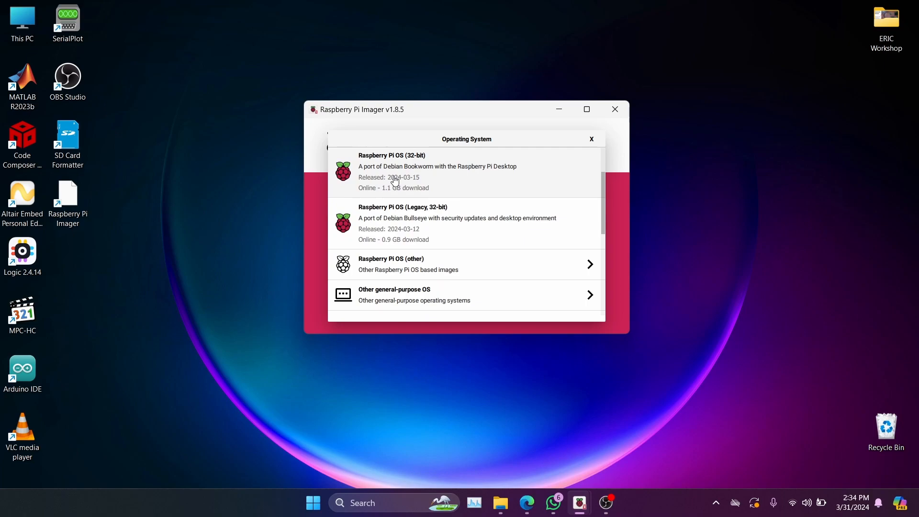
scroll(395, 183, "up", 1)
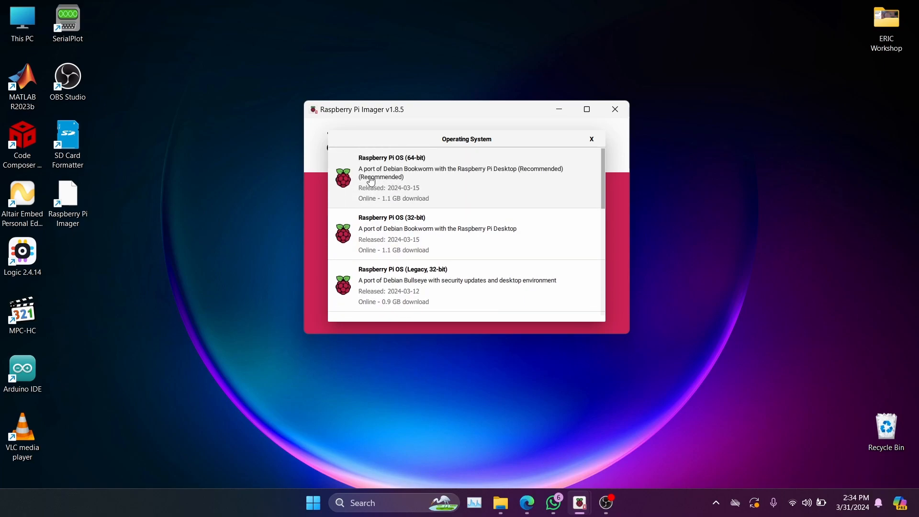
scroll(391, 191, "down", 2)
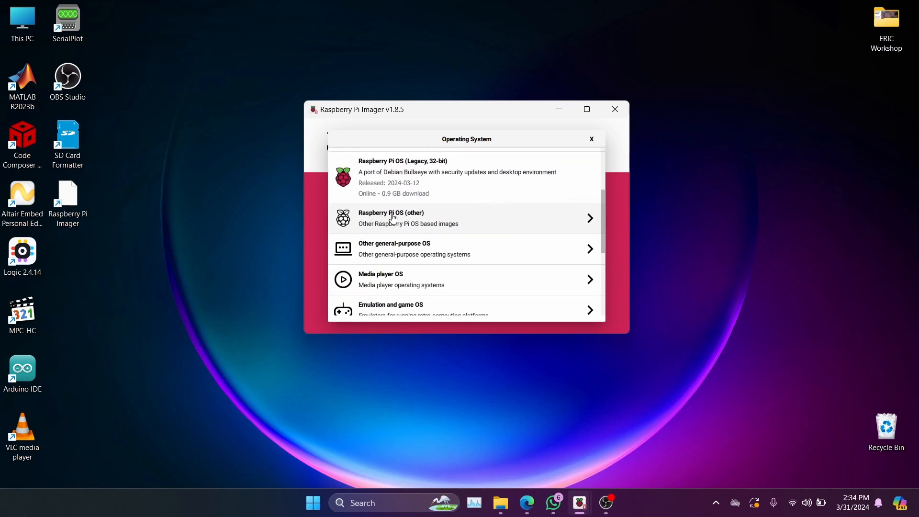
scroll(392, 163, "up", 1)
scroll(403, 223, "down", 1)
scroll(424, 203, "up", 2)
scroll(420, 249, "down", 1)
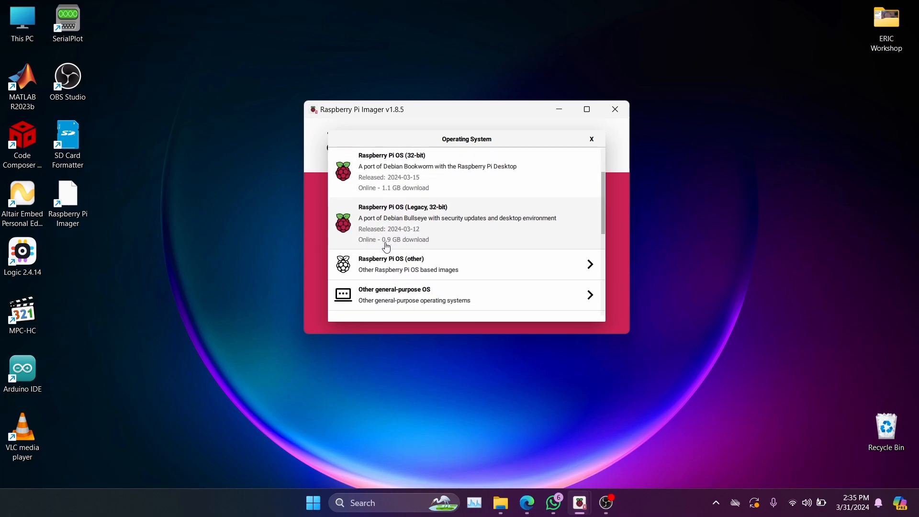
scroll(395, 246, "up", 1)
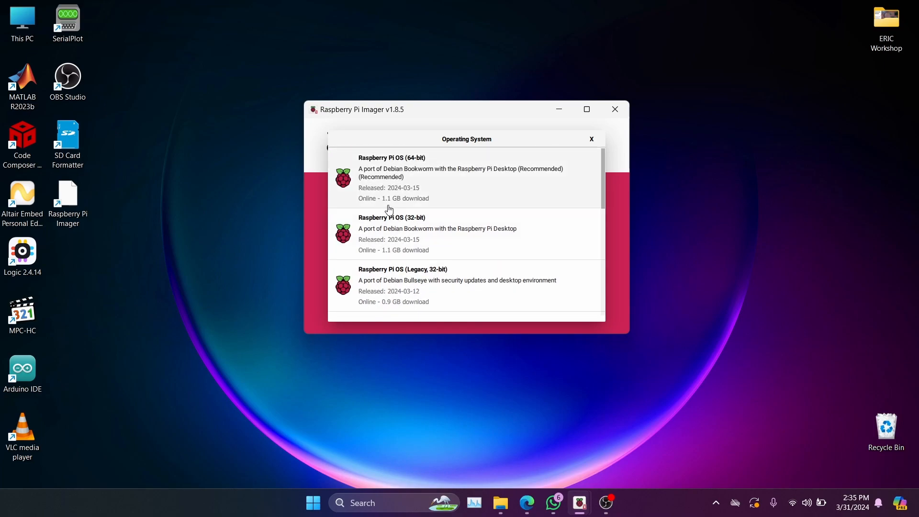
scroll(405, 205, "down", 3)
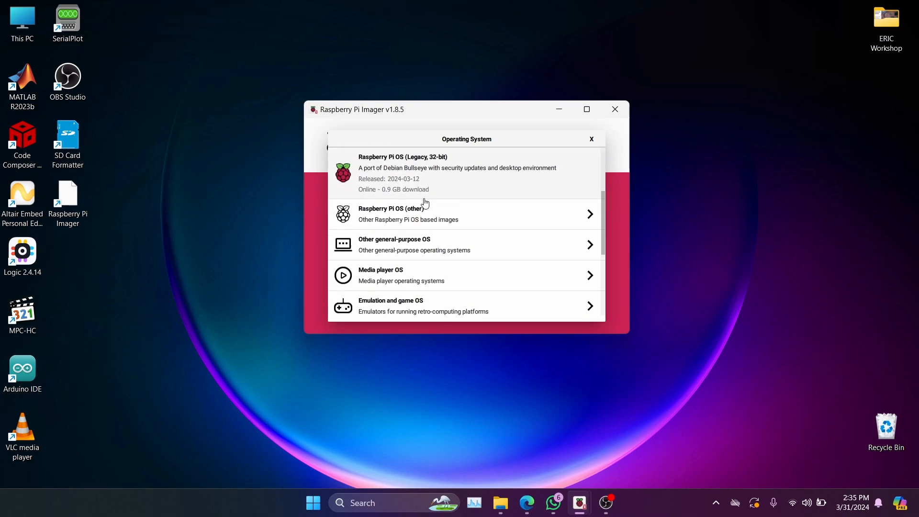
scroll(389, 188, "up", 2)
scroll(402, 239, "down", 3)
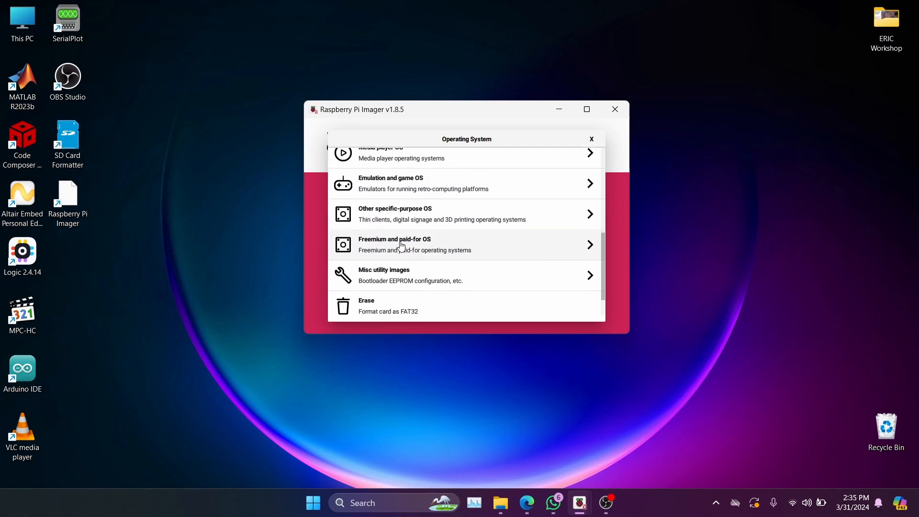
scroll(414, 290, "up", 10)
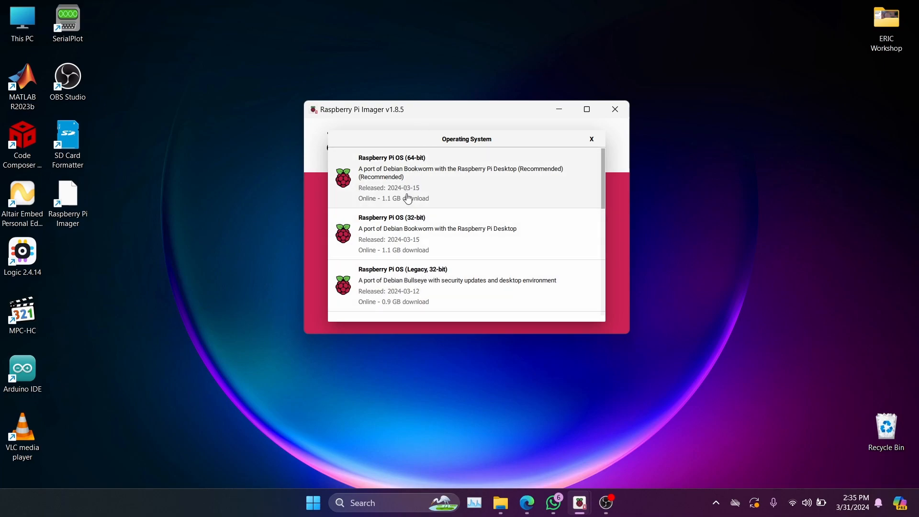
- Choose Raspberry Pi OS (Legacy, 32-bit) as the operating system and the HUAWEI SD Storage USB Device as the storage
scroll(412, 278, "down", 2)
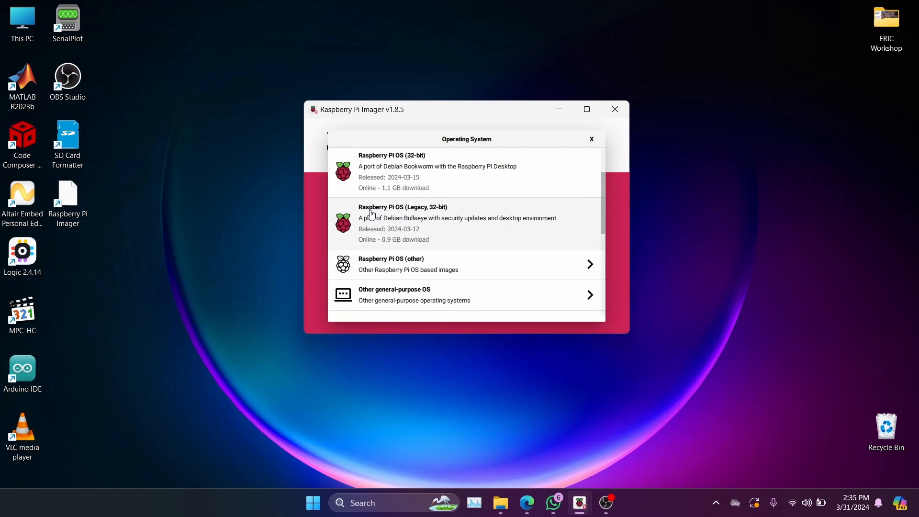
left_click(412, 225)
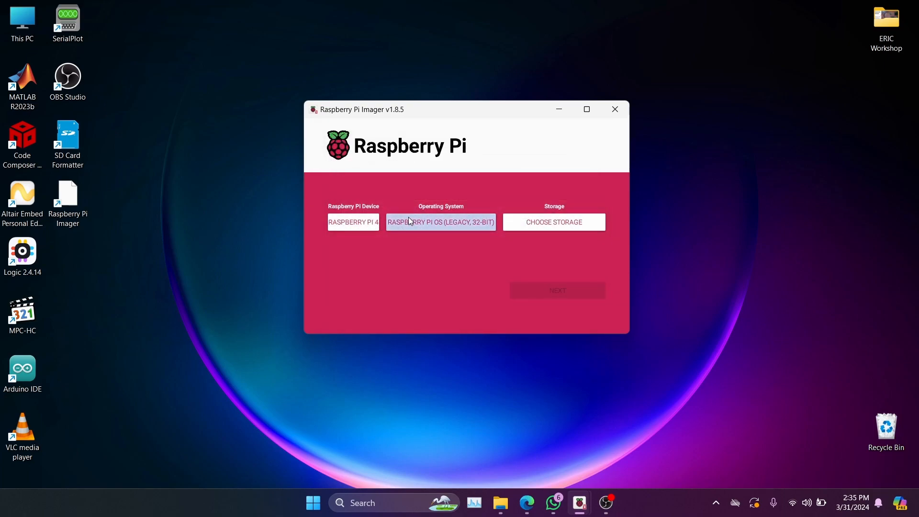
left_click(555, 223)
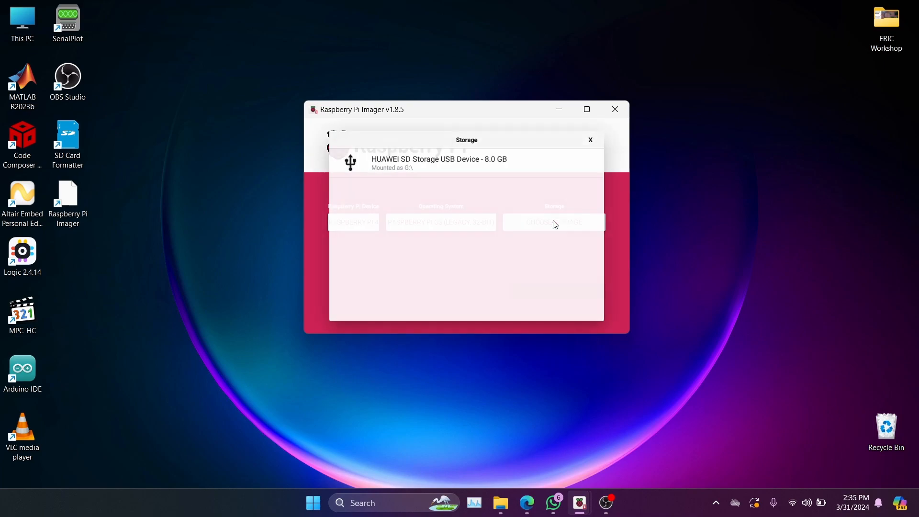
left_click(411, 175)
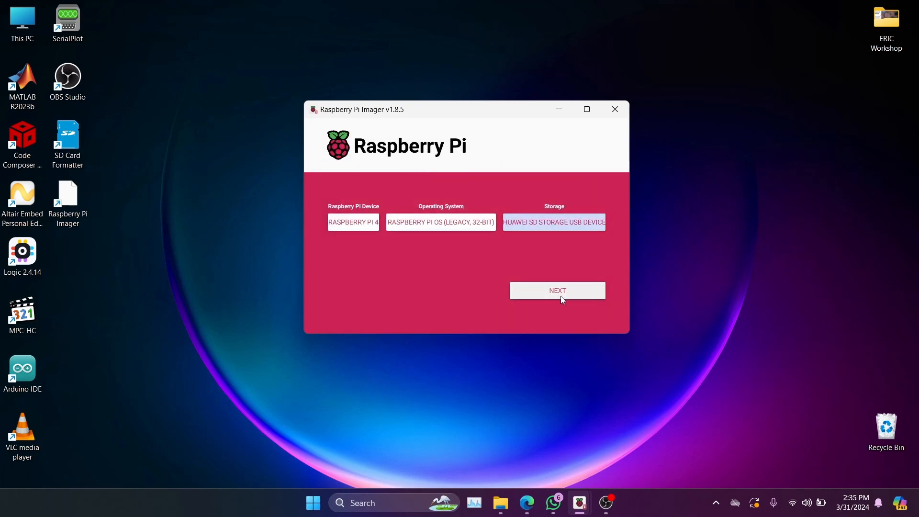
- Reopen the operating system list, view the image files in Downloads through the Use custom option, and close the Select image dialog
left_click(446, 218)
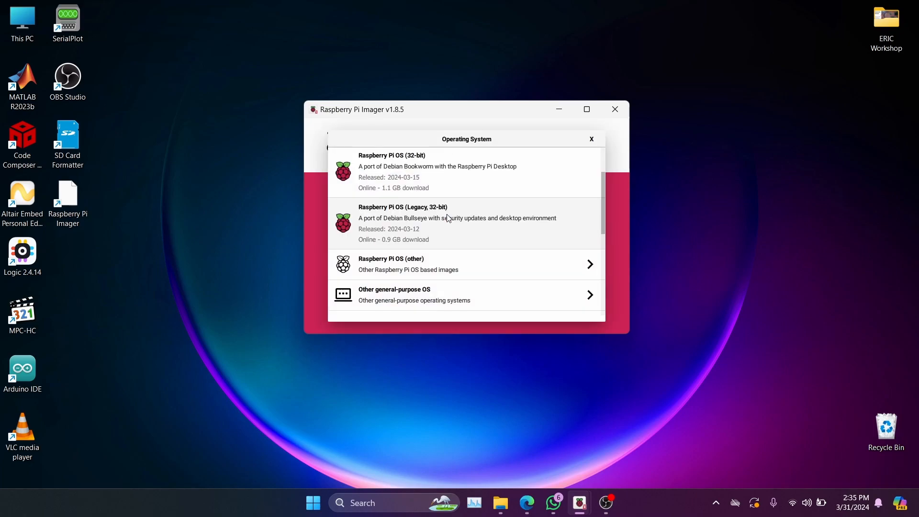
scroll(449, 237, "down", 5)
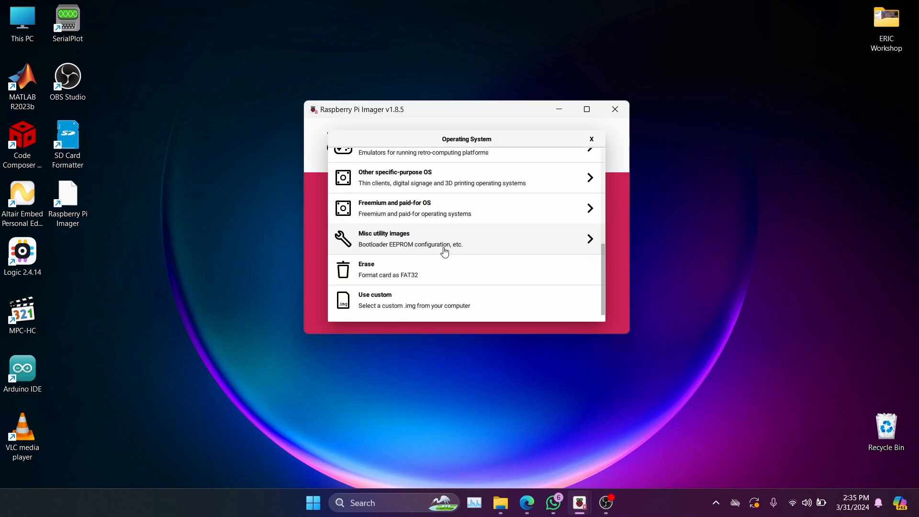
scroll(409, 272, "up", 6)
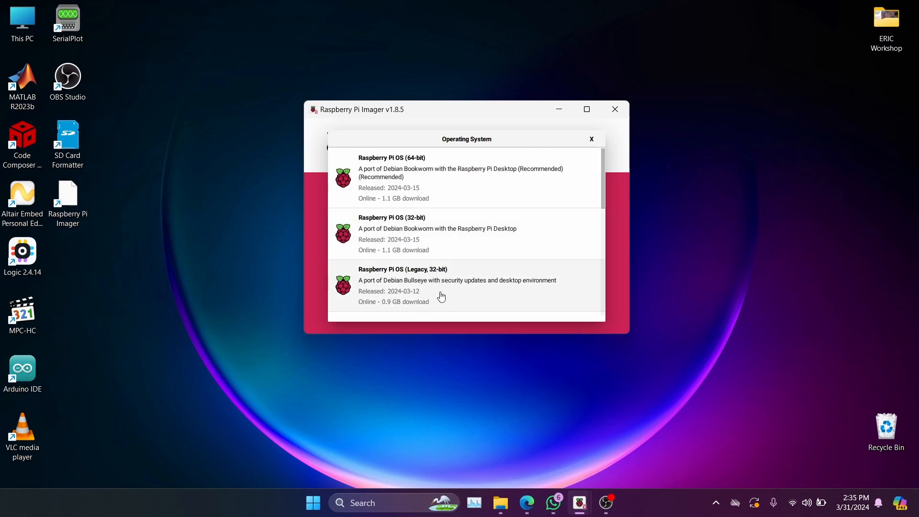
scroll(421, 273, "down", 6)
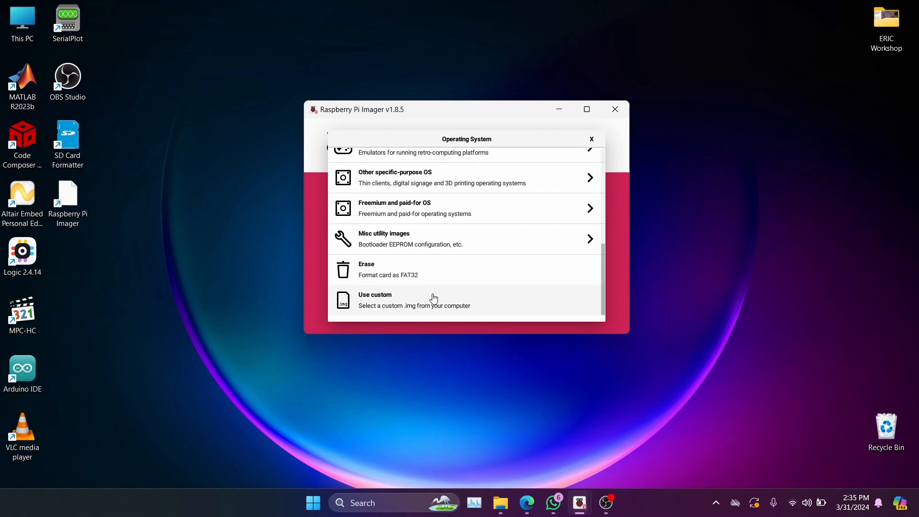
left_click(375, 304)
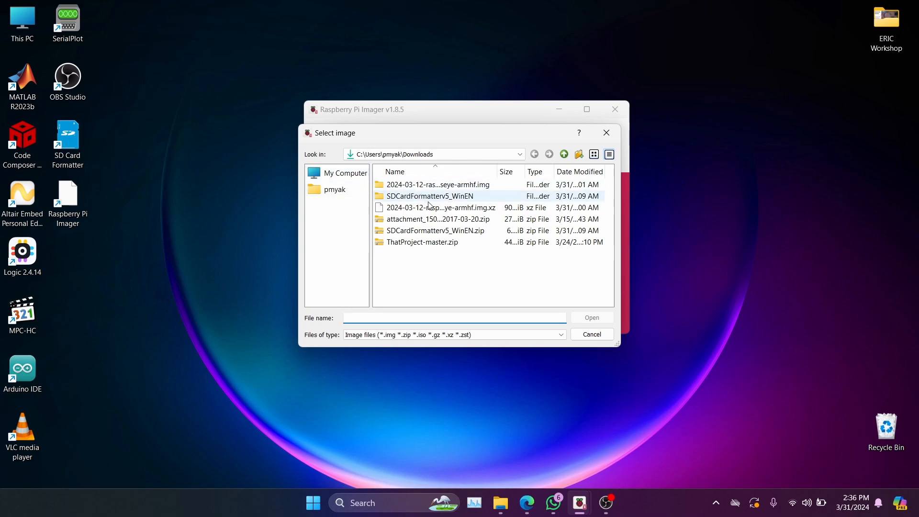
left_click(607, 133)
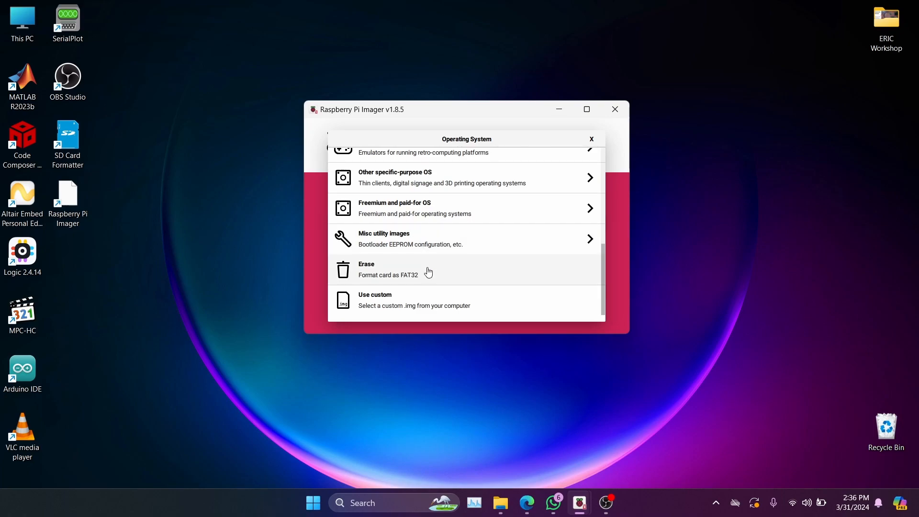
- Examine the available entries in the operating system list, and open the Use custom image picker at My Computer
scroll(428, 272, "up", 5)
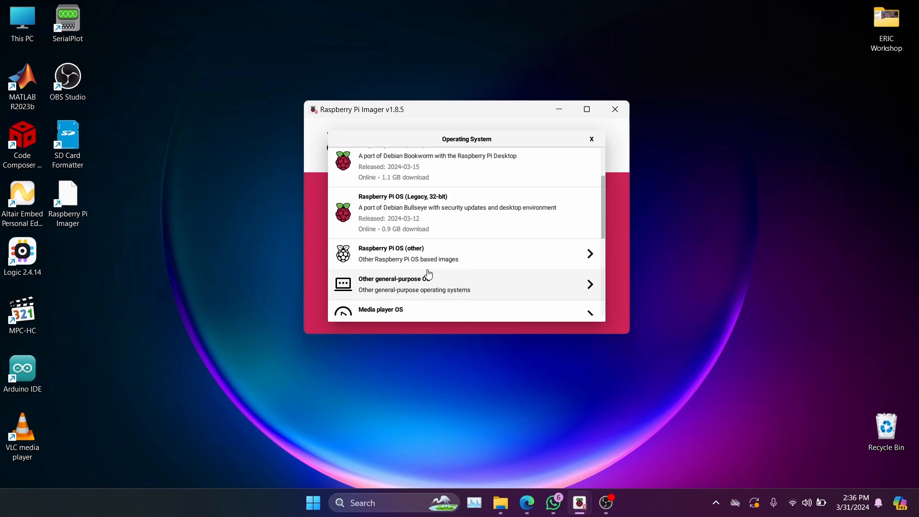
scroll(428, 275, "up", 2)
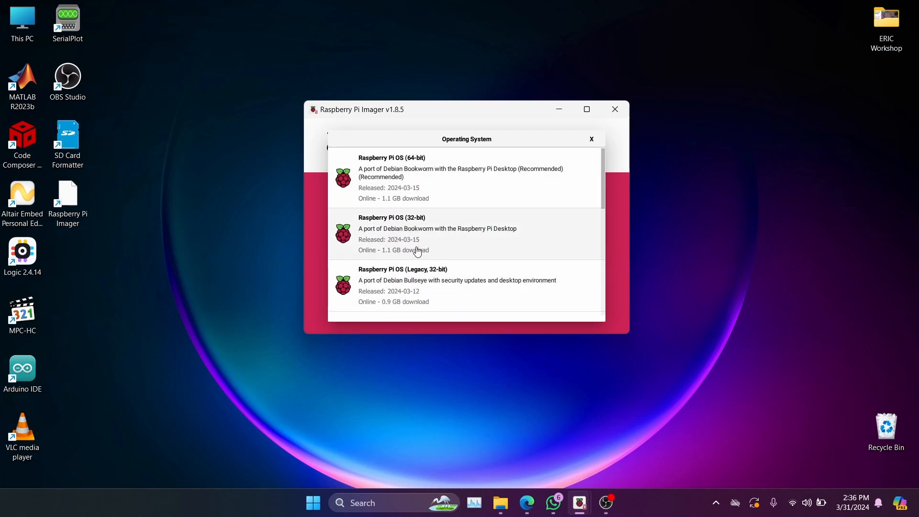
scroll(420, 254, "down", 10)
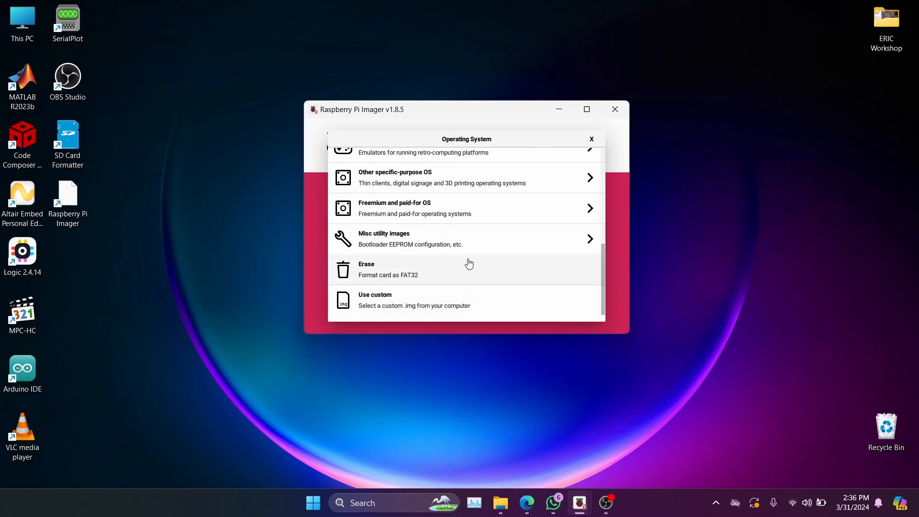
scroll(454, 196, "up", 5)
scroll(453, 196, "up", 3)
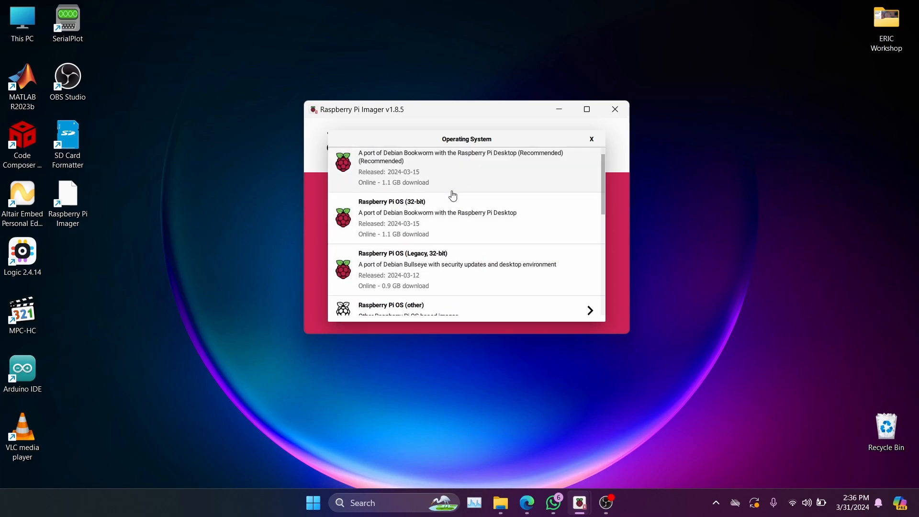
mouse_move(603, 160)
left_mouse_down()
mouse_move(613, 260)
mouse_move(605, 140)
left_mouse_up()
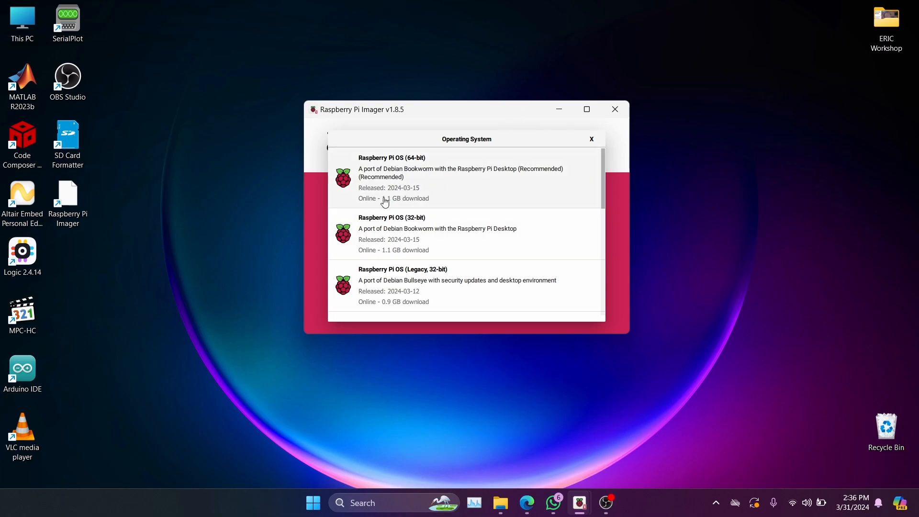
scroll(392, 206, "down", 5)
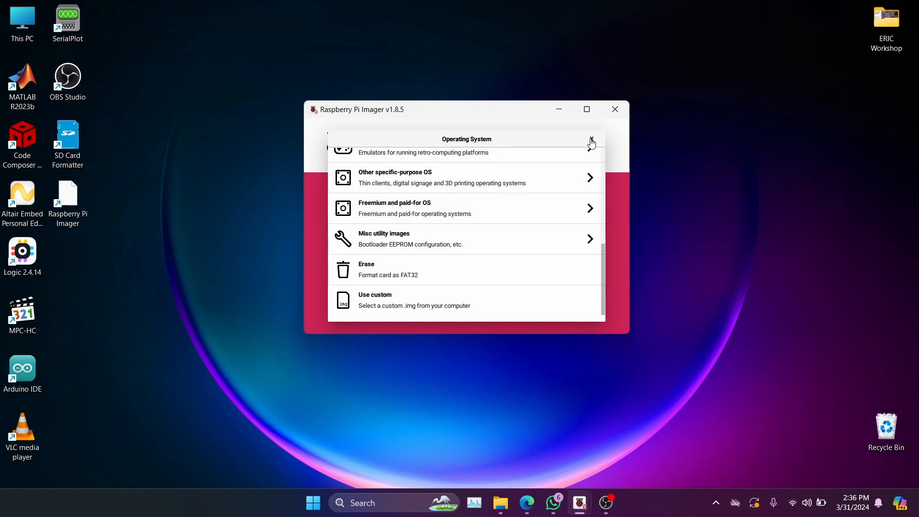
left_click(375, 304)
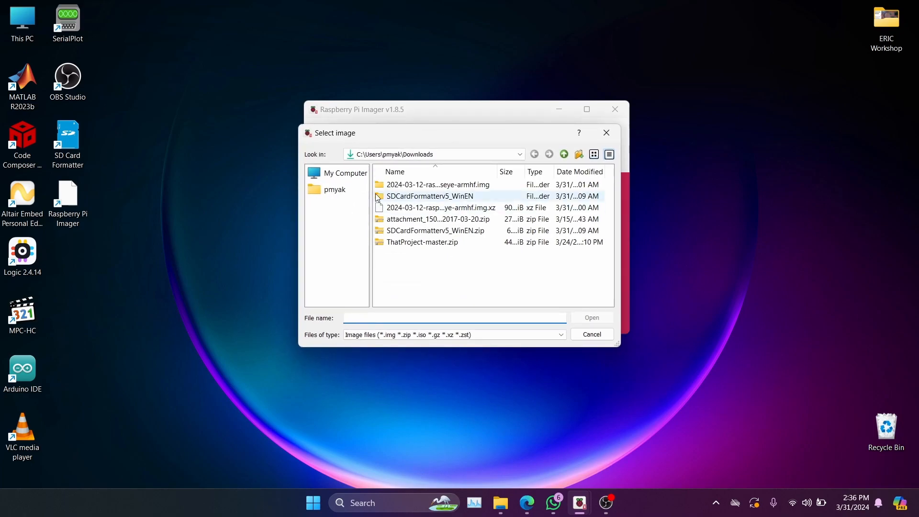
left_click(338, 173)
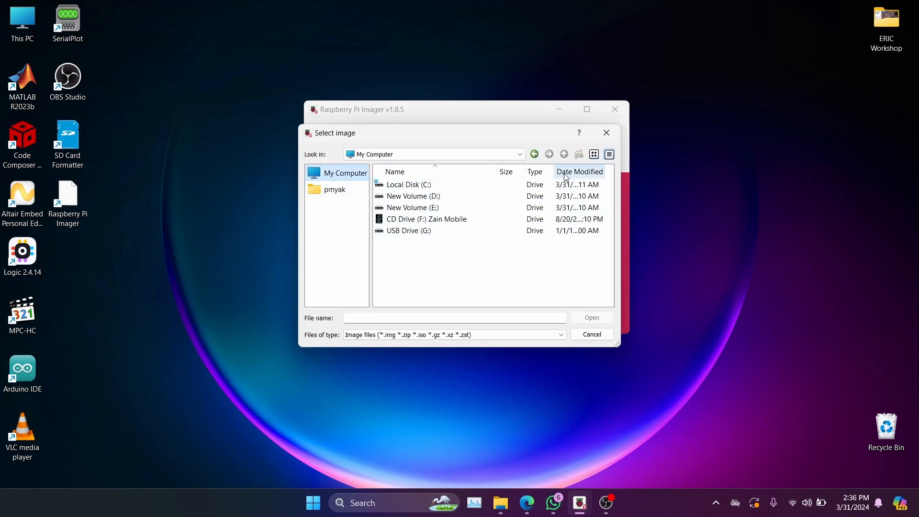
- Switch to Microsoft Edge and search the web for "raspberry pi image download" in a new tab
mouse_move(526, 500)
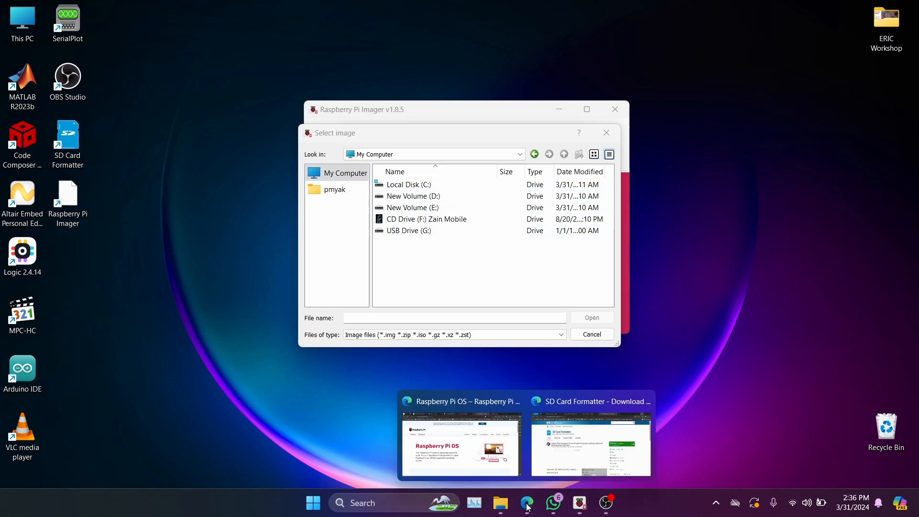
left_click(570, 462)
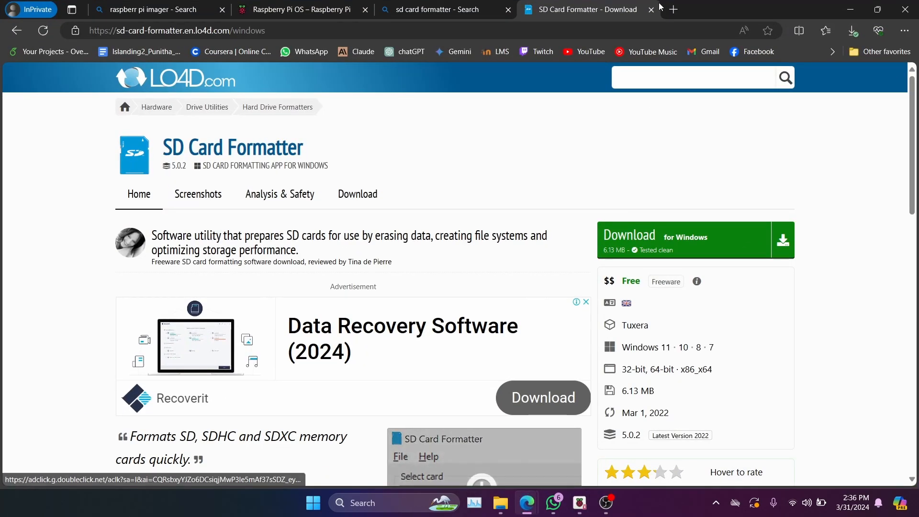
left_click(672, 9)
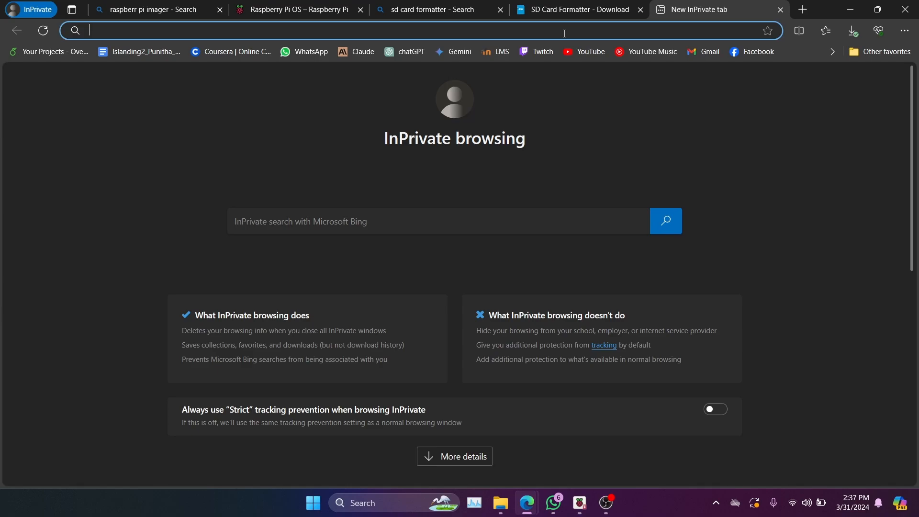
type("raspbe")
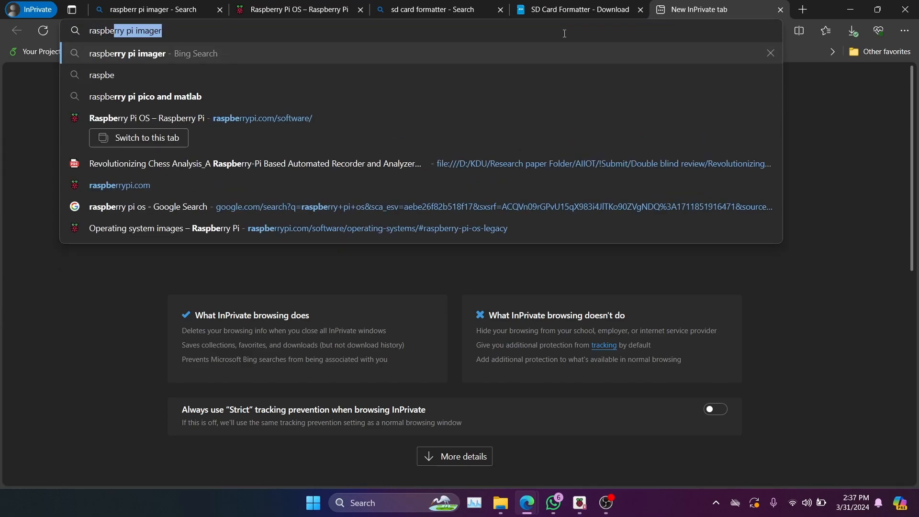
type("rry pi image download")
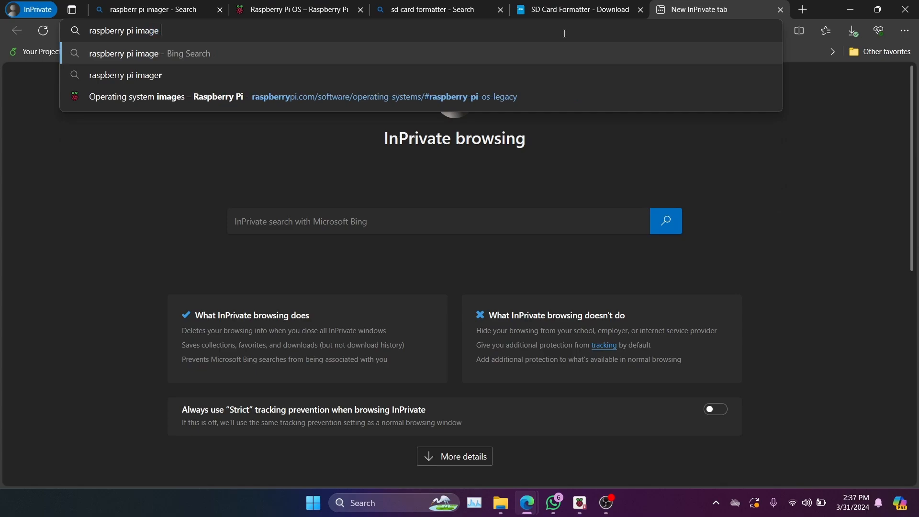
key("Return")
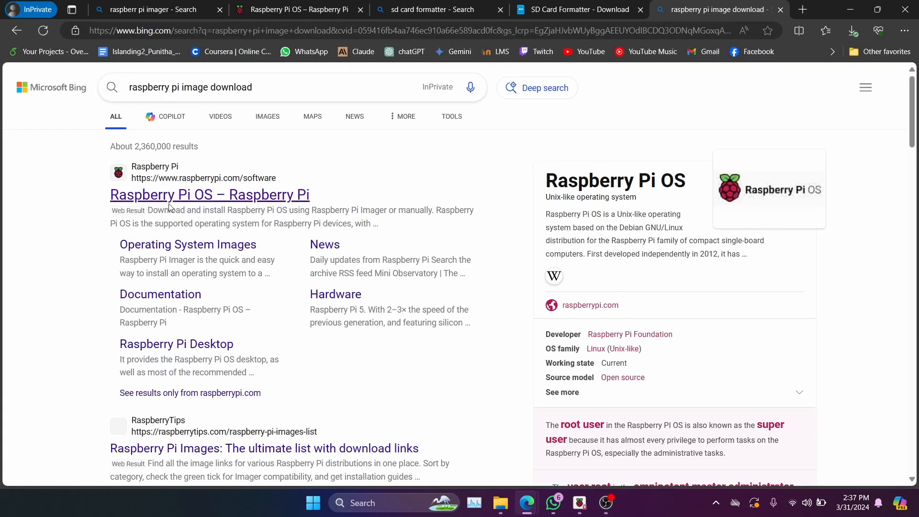
- Open the Raspberry Pi OS result from raspberrypi.com and examine its installation and download sections
left_click(177, 199)
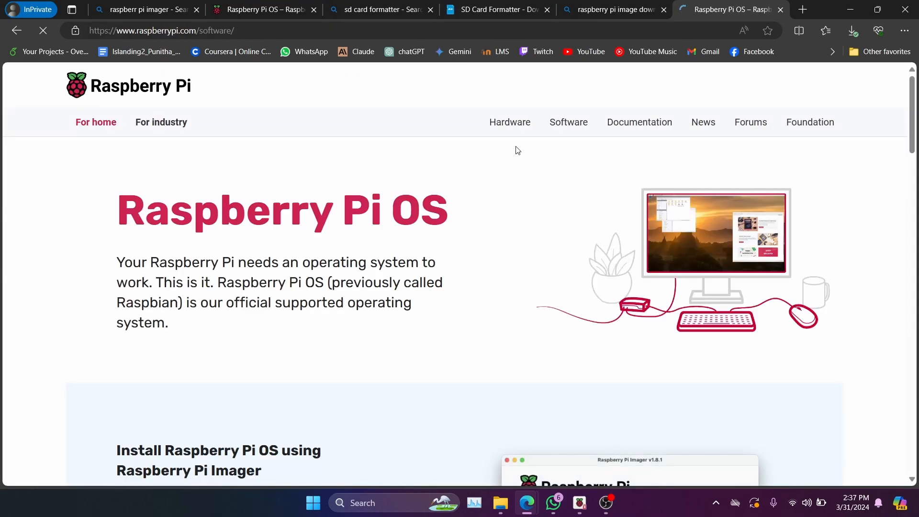
scroll(430, 186, "down", 15)
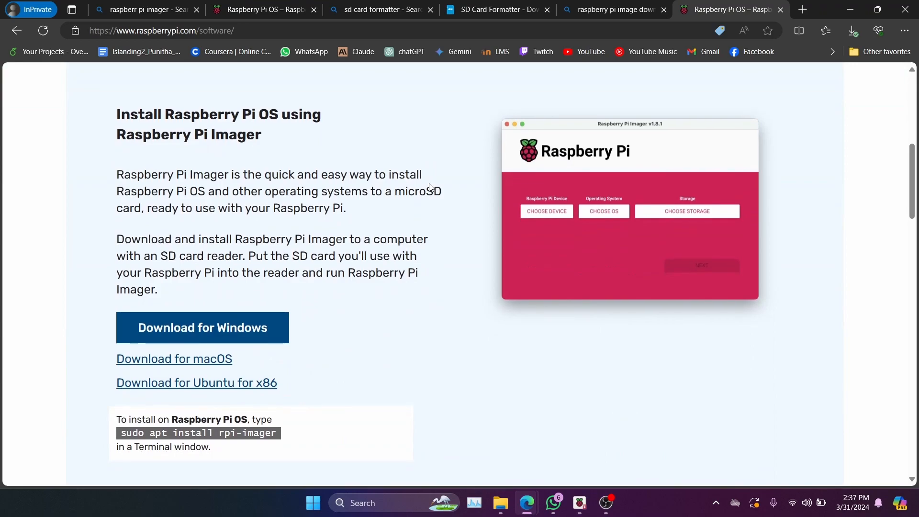
scroll(431, 188, "up", 4)
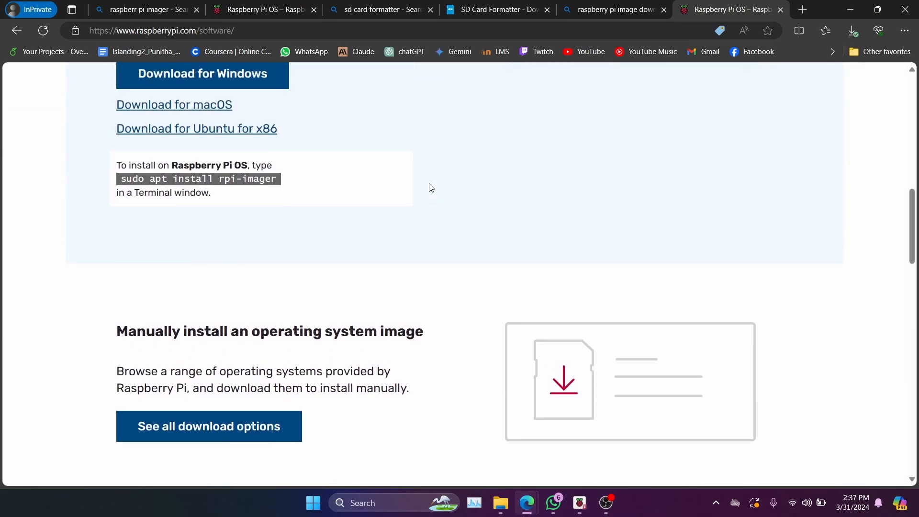
scroll(291, 196, "up", 1)
scroll(290, 197, "down", 10)
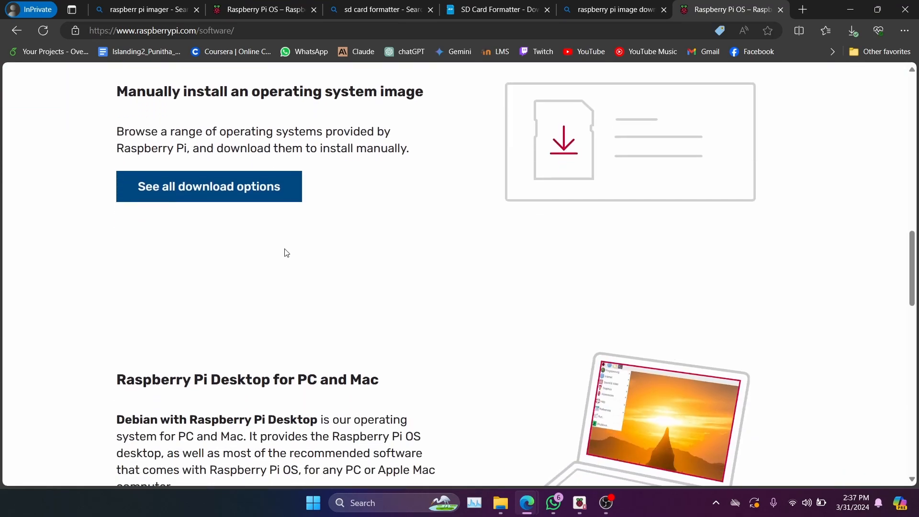
scroll(287, 251, "down", 4)
scroll(287, 251, "up", 3)
scroll(287, 251, "down", 8)
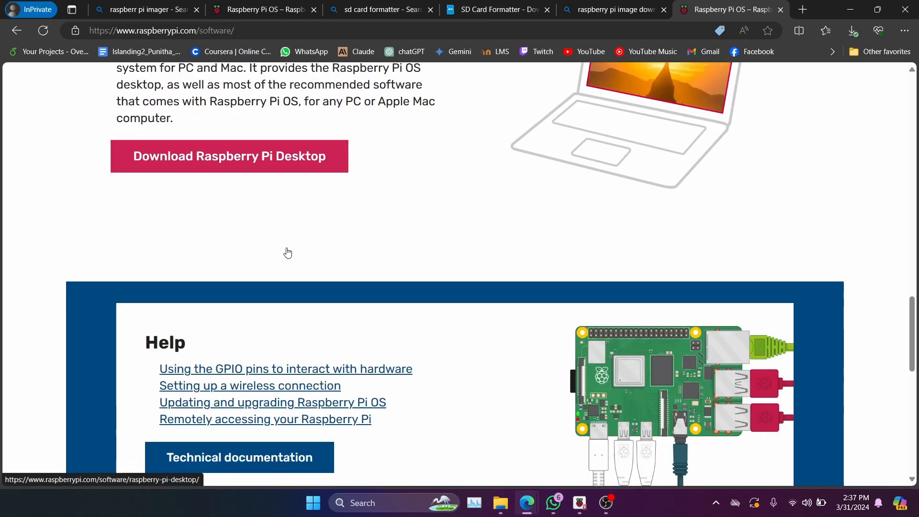
scroll(287, 253, "down", 2)
scroll(286, 251, "up", 10)
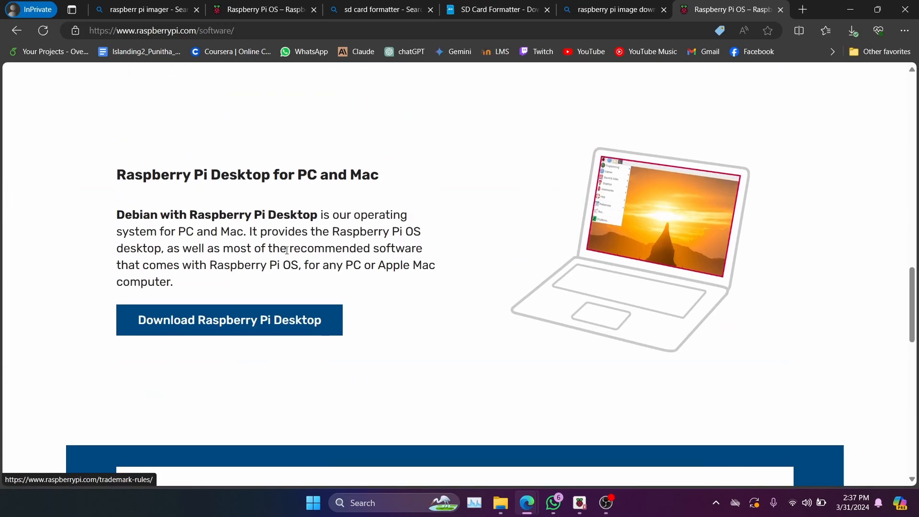
scroll(286, 250, "up", 6)
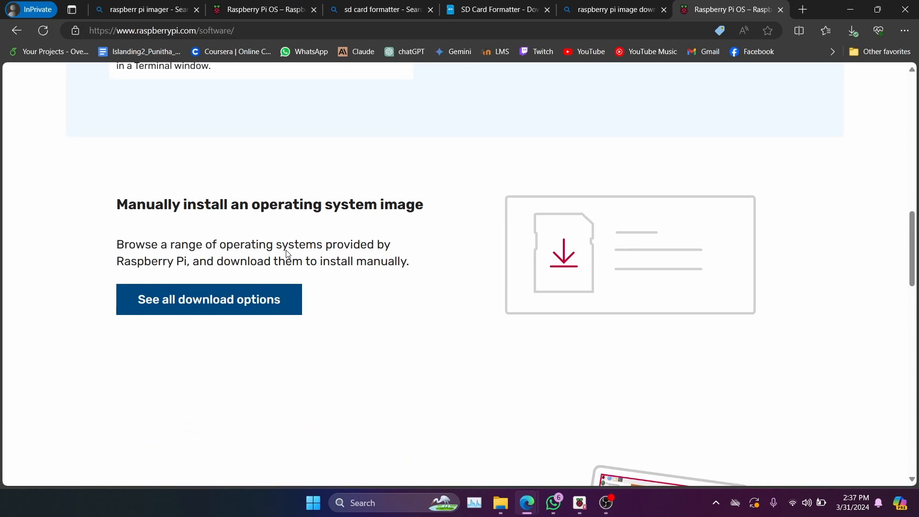
- Open all operating system download options, go to Raspberry Pi OS (Legacy), and highlight the size of the version with desktop
left_click(293, 305)
scroll(538, 264, "down", 2)
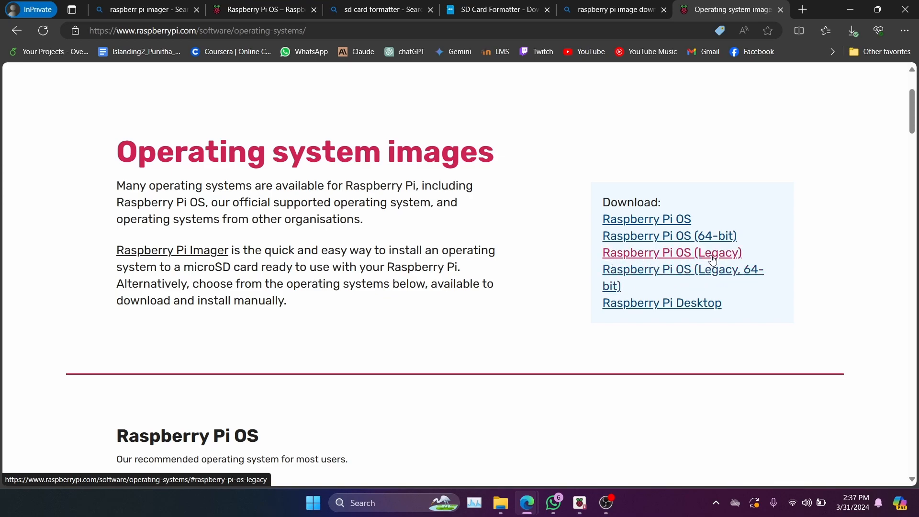
left_click(667, 253)
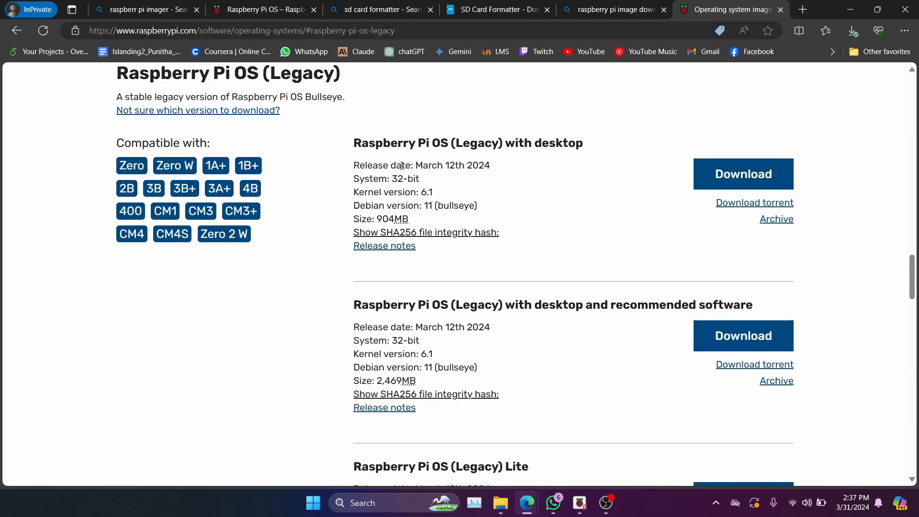
left_click_drag(399, 219, 377, 220)
- Switch to Raspberry Pi Imager, close the image picker, check the Legacy 32-bit entry in the operating system list, and minimize the window
mouse_move(579, 503)
left_click(623, 445)
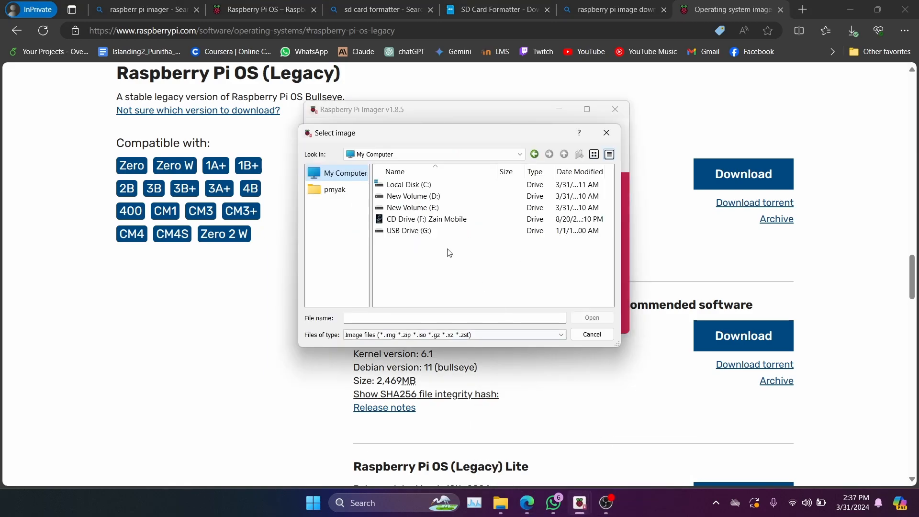
left_click(609, 139)
scroll(433, 187, "up", 10)
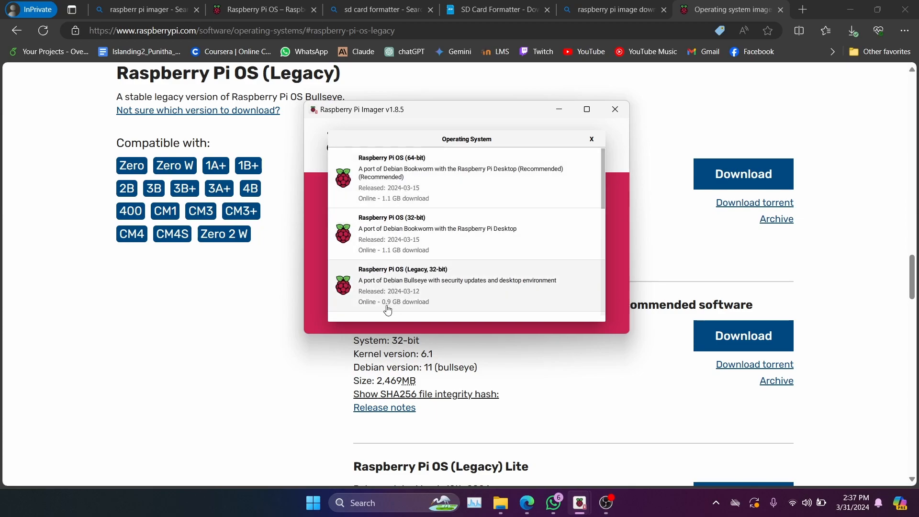
left_click(592, 140)
left_click_drag(531, 113, 242, 113)
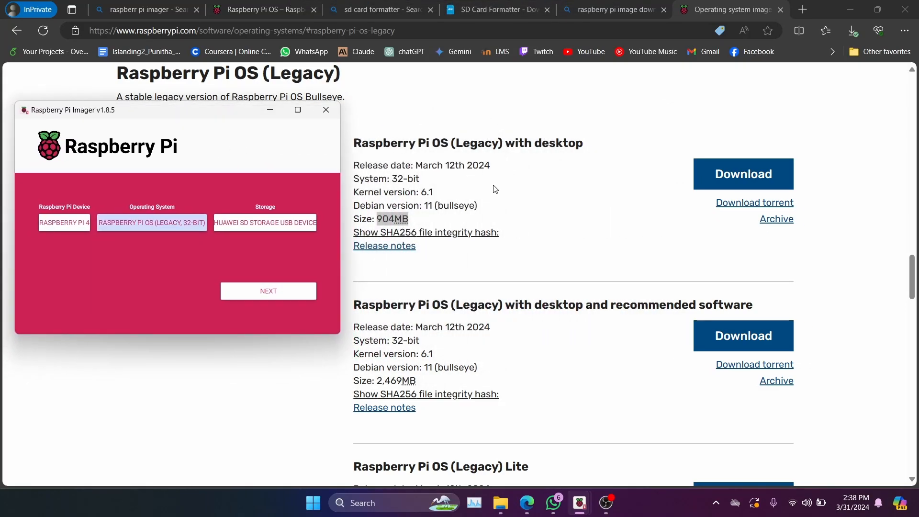
left_click(270, 109)
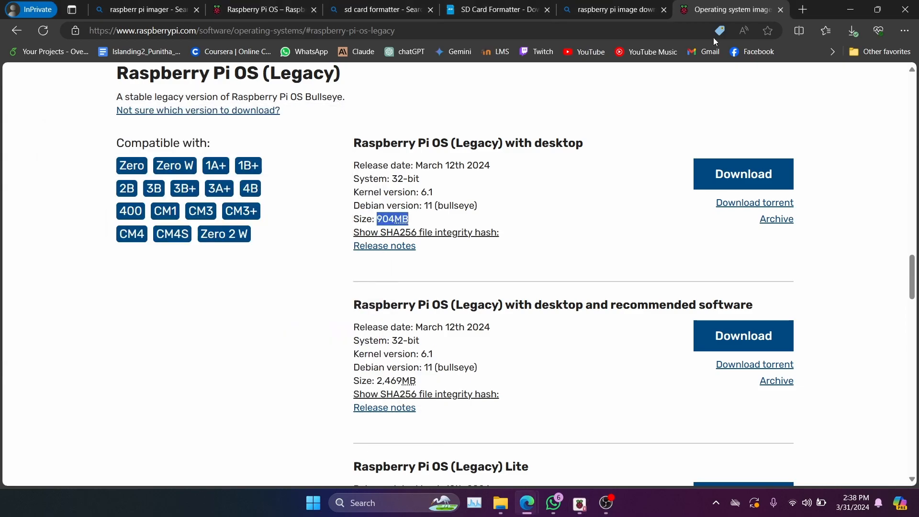
- Show the downloaded 2024-03-12-raspios-bullseye-armhf.img.xz in its folder, and open the extracted 2024-03-12-raspios-bullseye-armhf.img folder
left_click(853, 30)
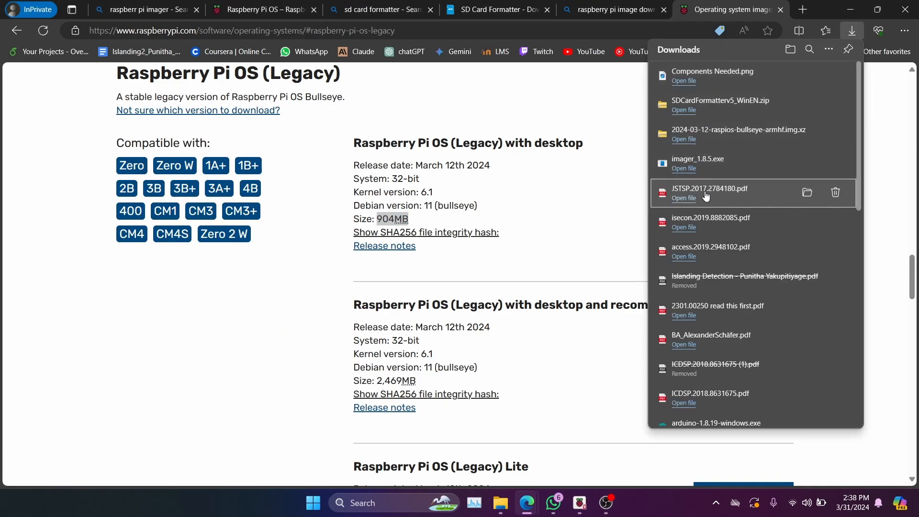
right_click(741, 135)
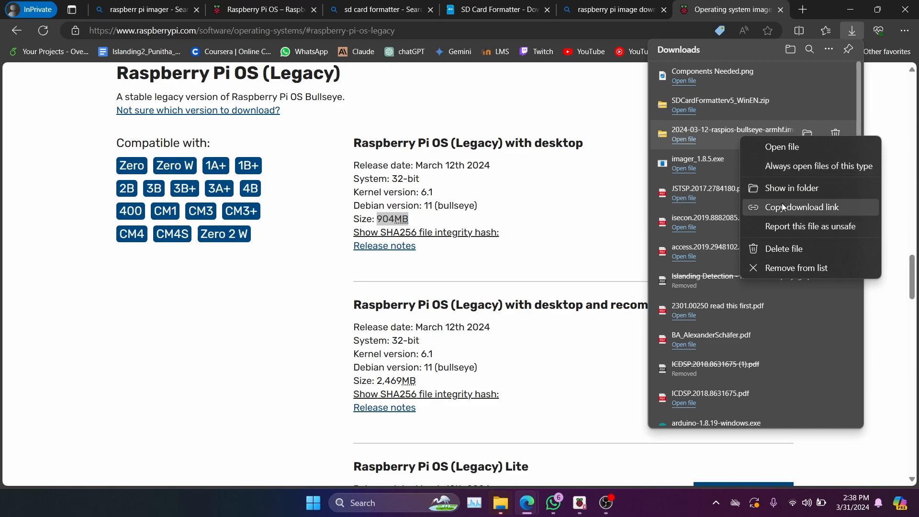
left_click(777, 190)
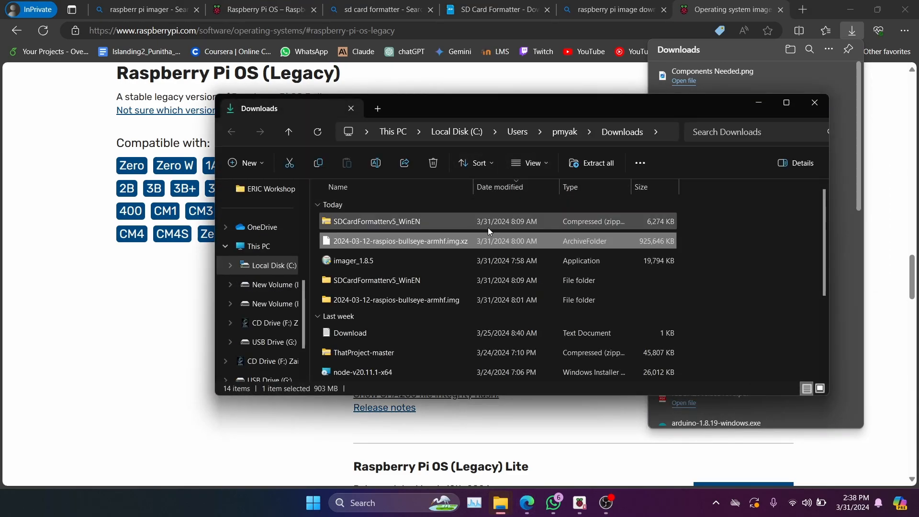
left_click_drag(496, 109, 388, 58)
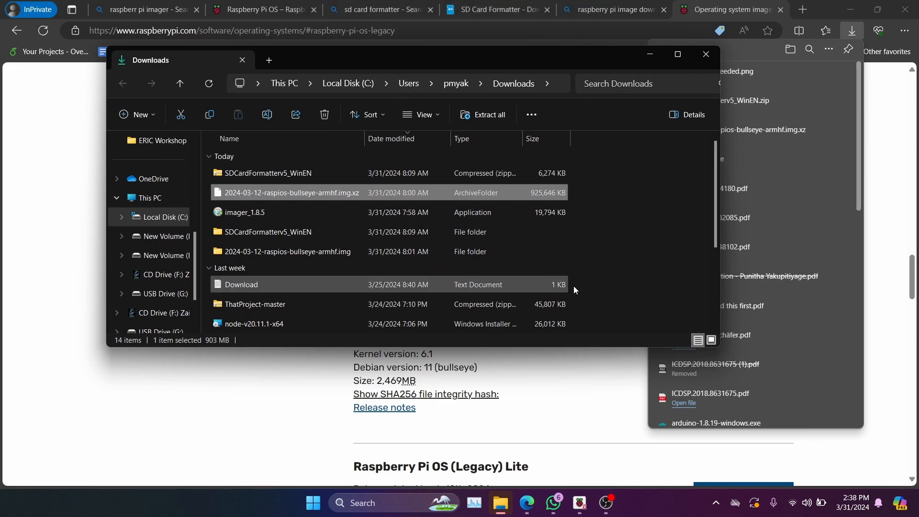
double_click(309, 258)
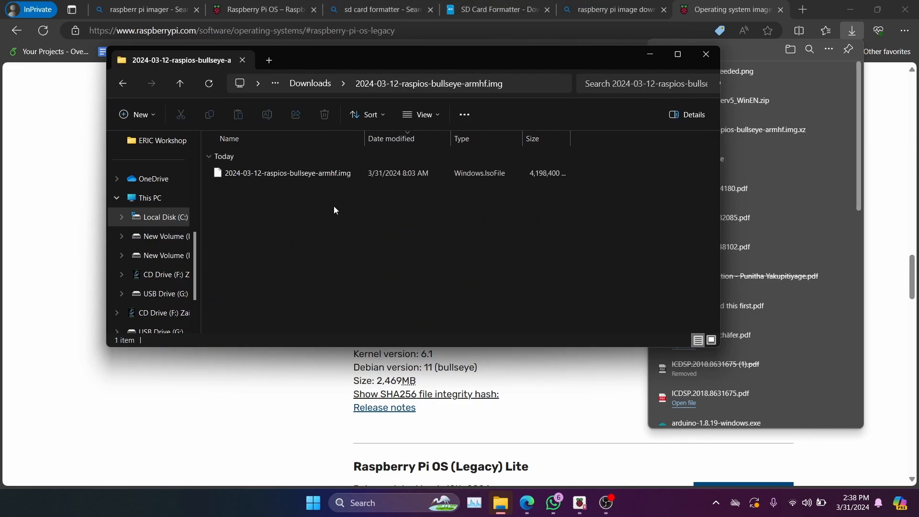
left_click(237, 175)
left_click(350, 248)
- Switch to Raspberry Pi Imager, close its duplicate window, and move the remaining window clear of the image folder's sidebar
left_click(579, 501)
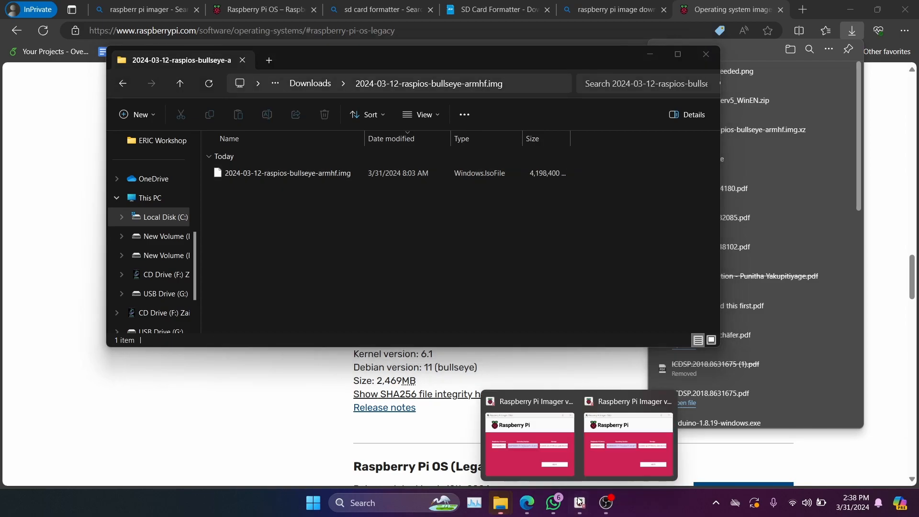
left_click(504, 499)
left_click(618, 406)
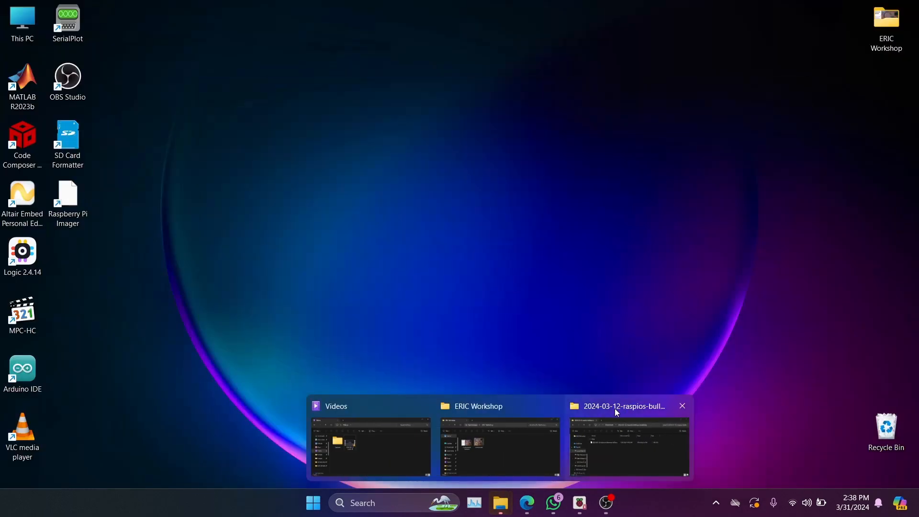
mouse_move(580, 502)
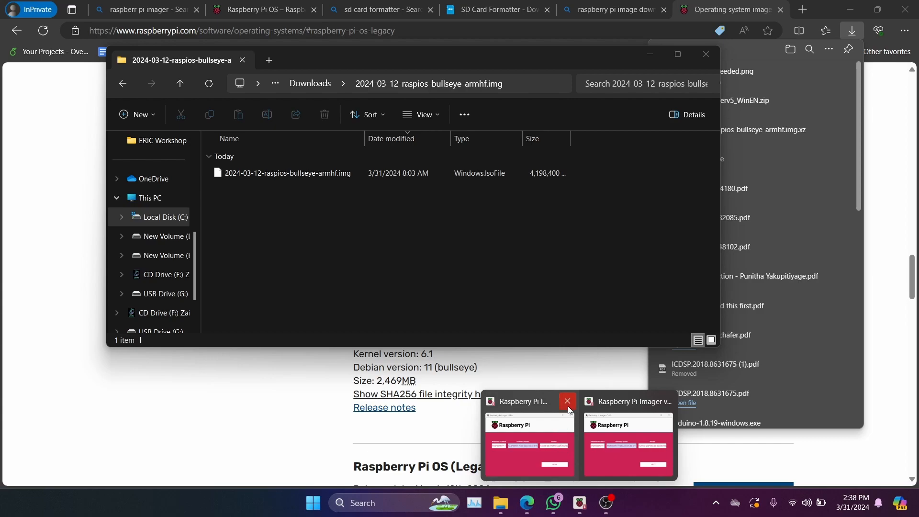
left_click(567, 402)
left_click(563, 432)
left_click_drag(210, 109, 524, 103)
- Set the Raspberry Pi device to Raspberry Pi 4
left_click(378, 217)
scroll(430, 249, "up", 3)
left_click(431, 259)
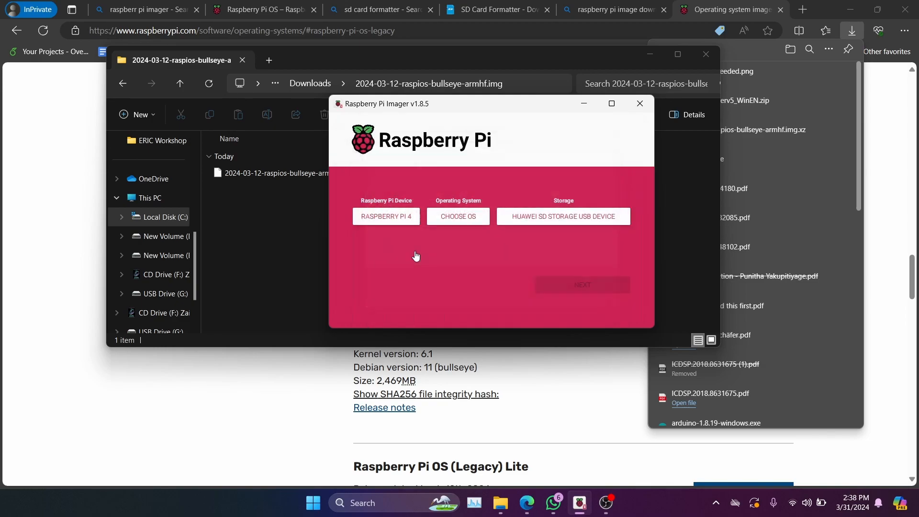
- Choose a custom operating system image and load 2024-03-12-raspios-bullseye-armhf.img from its extracted folder in Downloads
left_click(461, 218)
scroll(431, 220, "down", 10)
left_click(425, 292)
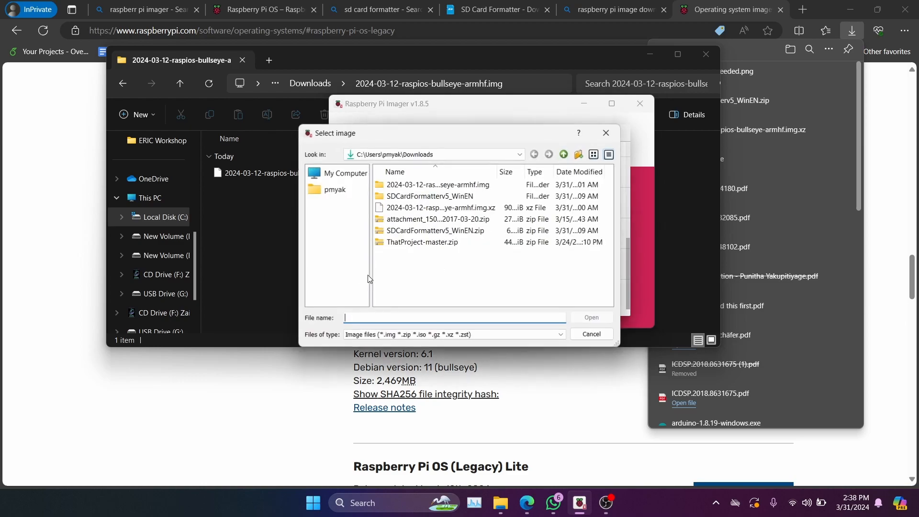
left_click(340, 173)
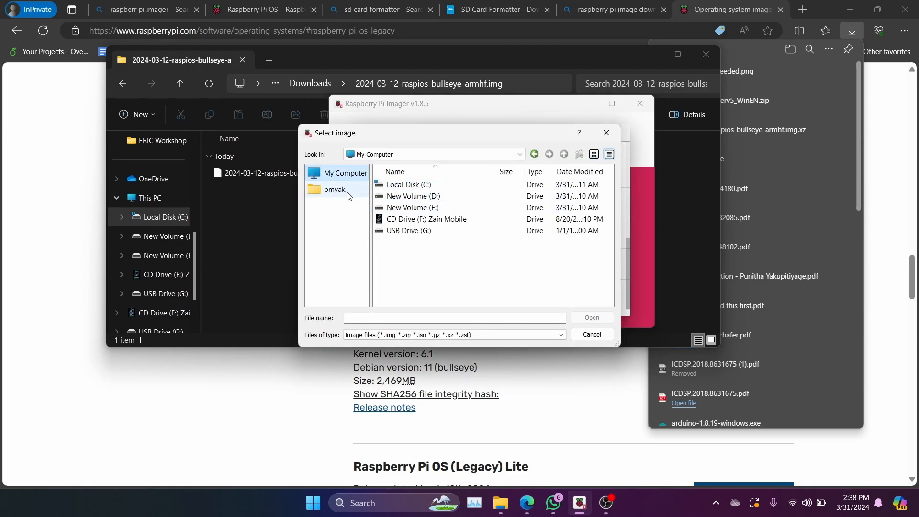
left_click(335, 189)
left_click(406, 231)
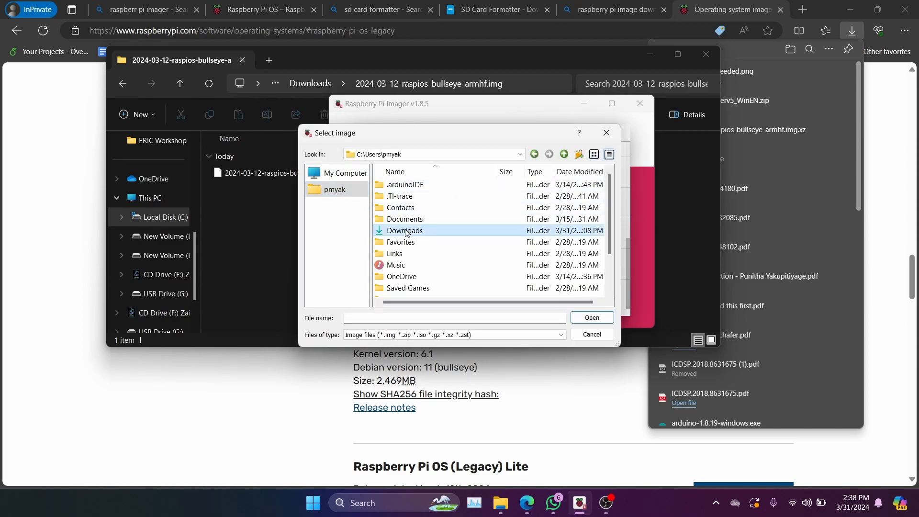
double_click(406, 231)
double_click(452, 186)
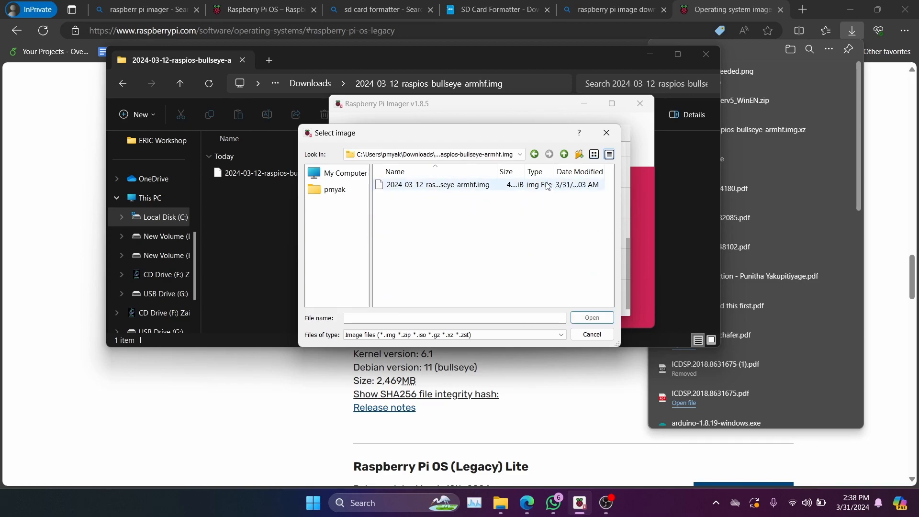
left_click_drag(525, 171, 485, 166)
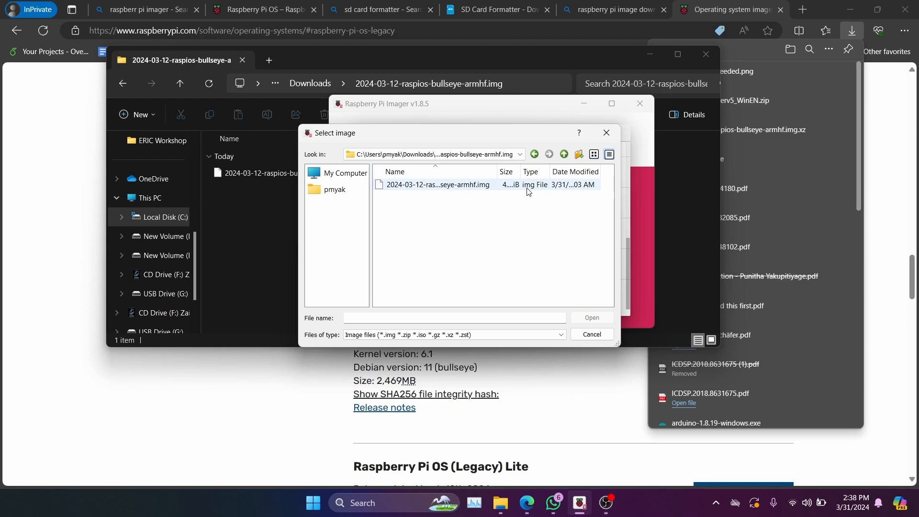
left_click(454, 187)
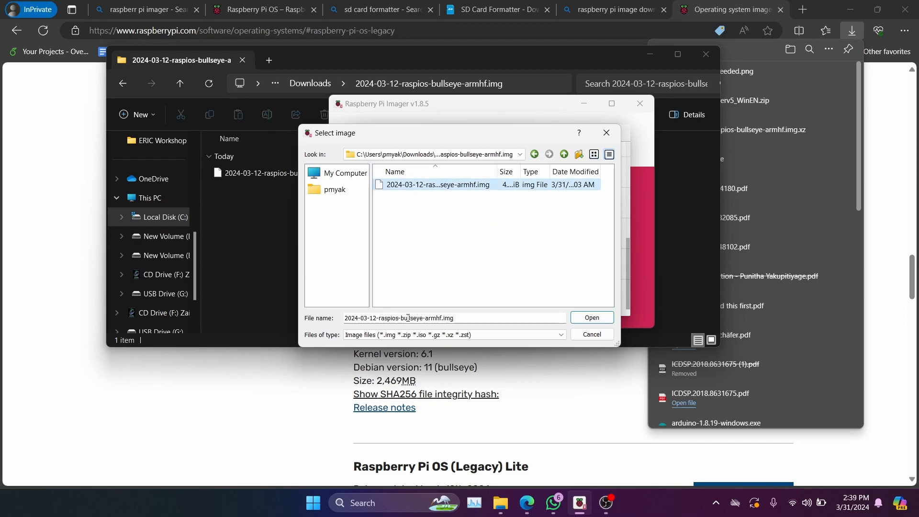
left_click(594, 318)
- Choose the HUAWEI SD Storage USB Device as storage, proceed, and open the OS customisation settings for editing
left_click(570, 216)
left_click(446, 156)
left_click(570, 282)
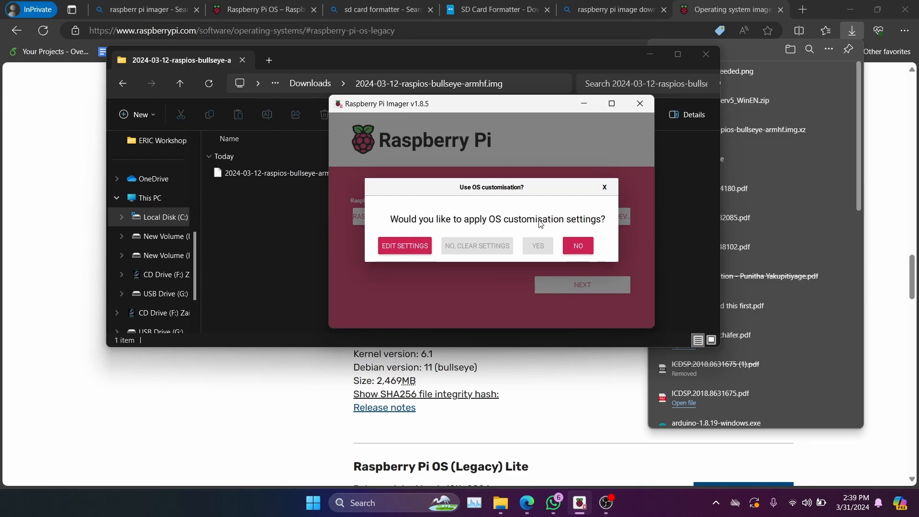
left_click(405, 245)
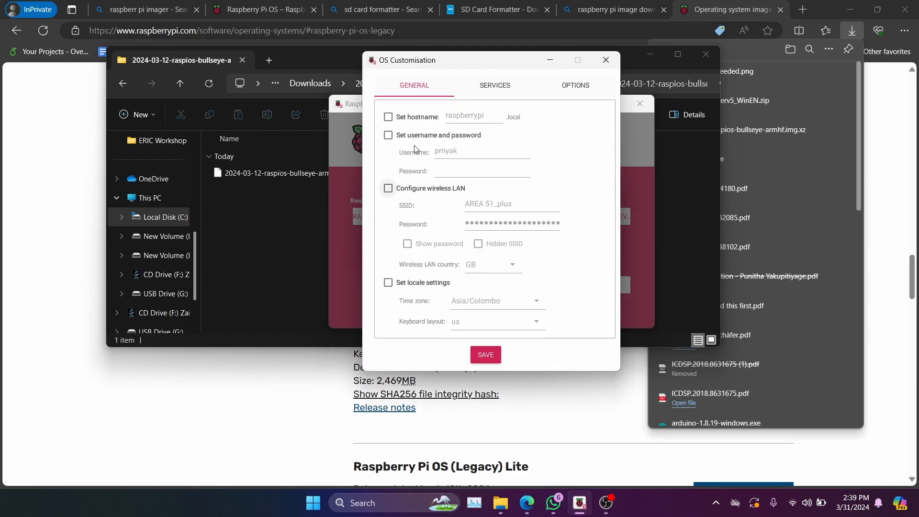
left_click(389, 117)
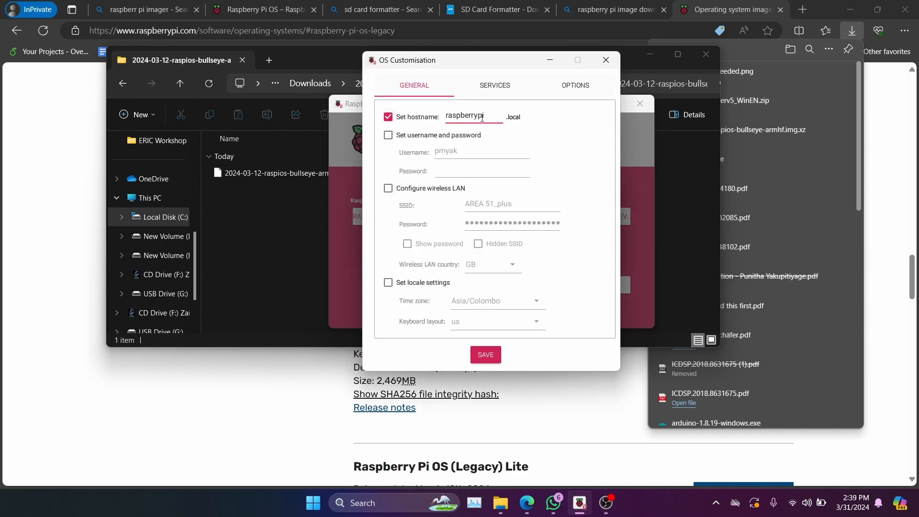
left_click_drag(488, 117, 423, 123)
left_click(492, 116)
left_click(389, 117)
- Enable the custom username and password setting, replace the username with the workshop account's name, and enter the account password
left_click(389, 136)
left_click_drag(463, 153, 367, 167)
key("BackSpace")
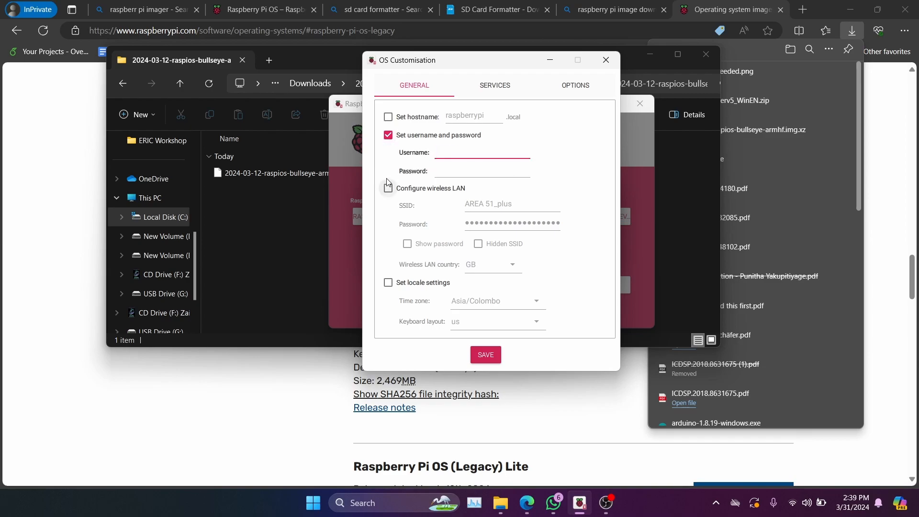
left_click(477, 169)
type("eric")
left_click_drag(477, 169, 422, 171)
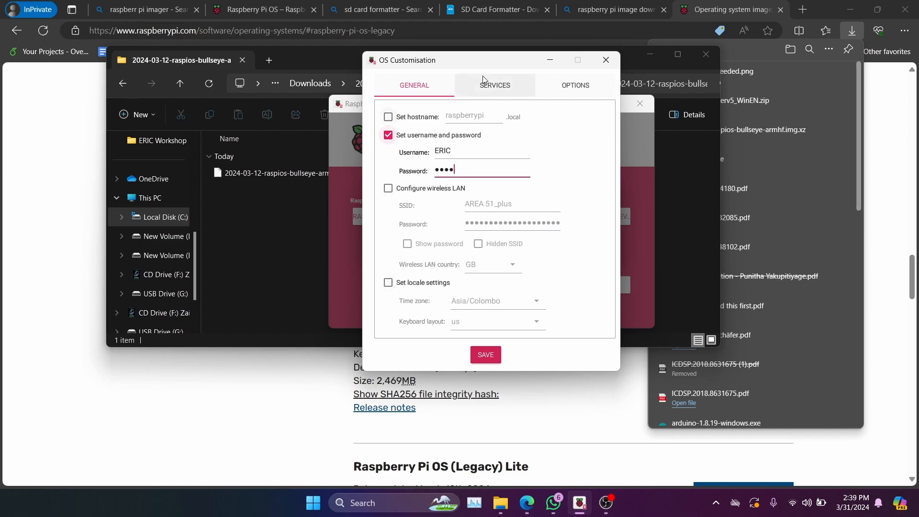
- Check the services and general options of the OS customisation, return to the general settings, and save them
left_click(494, 86)
left_click(558, 93)
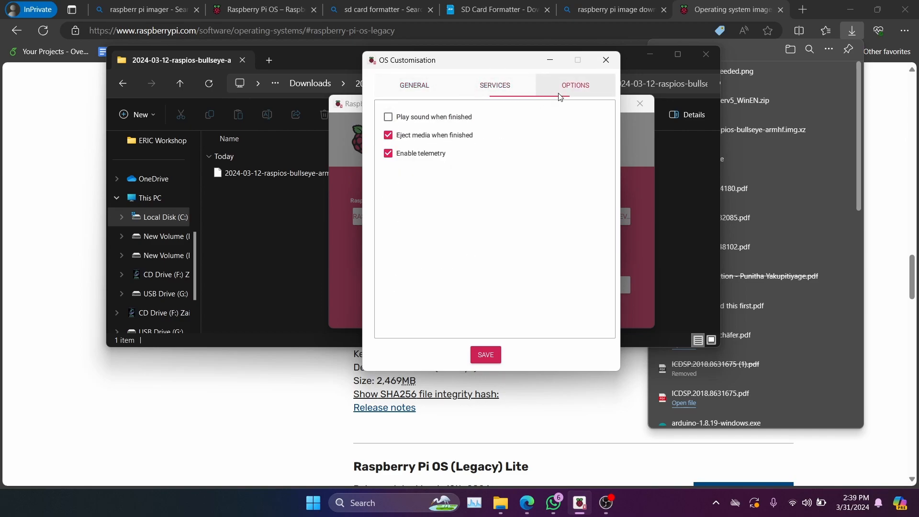
left_click(408, 92)
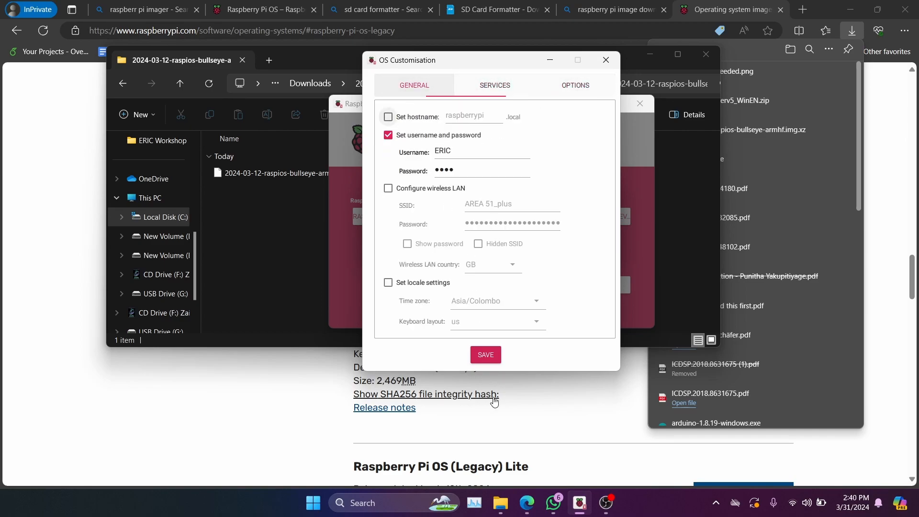
left_click(489, 355)
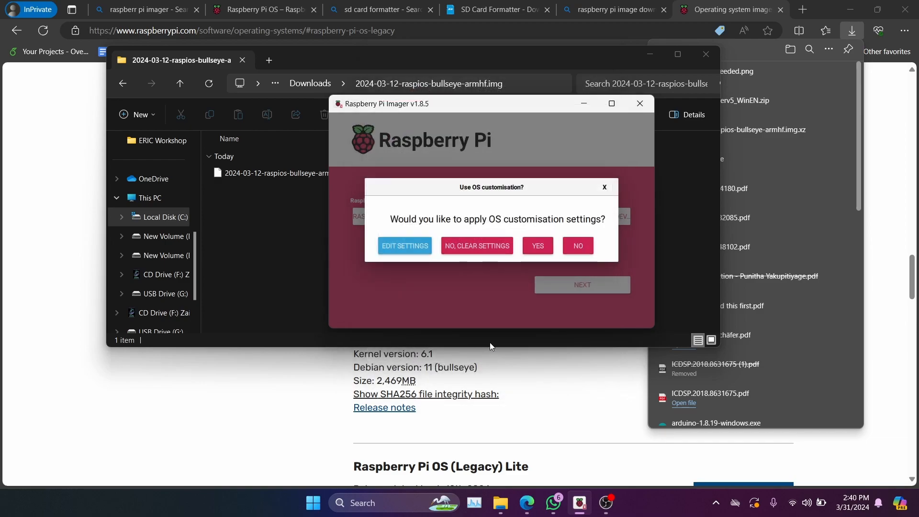
- Apply the customisation, confirm erasing the HUAWEI SD Storage USB Device to write the image, and close Imager once writing finishes
left_click(545, 246)
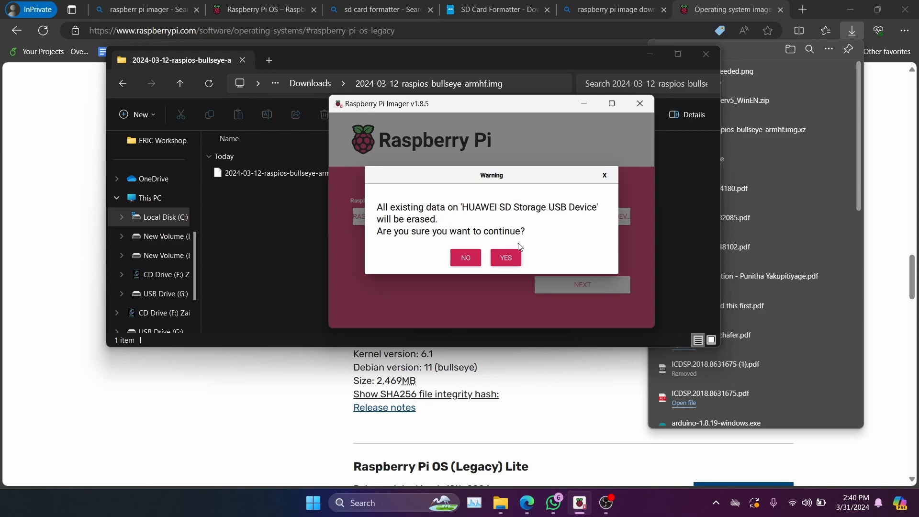
left_click(506, 258)
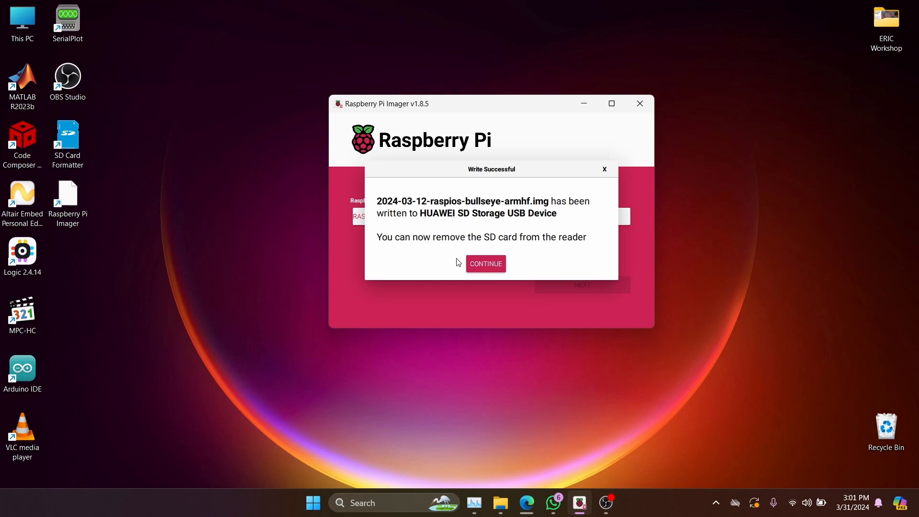
left_click(485, 263)
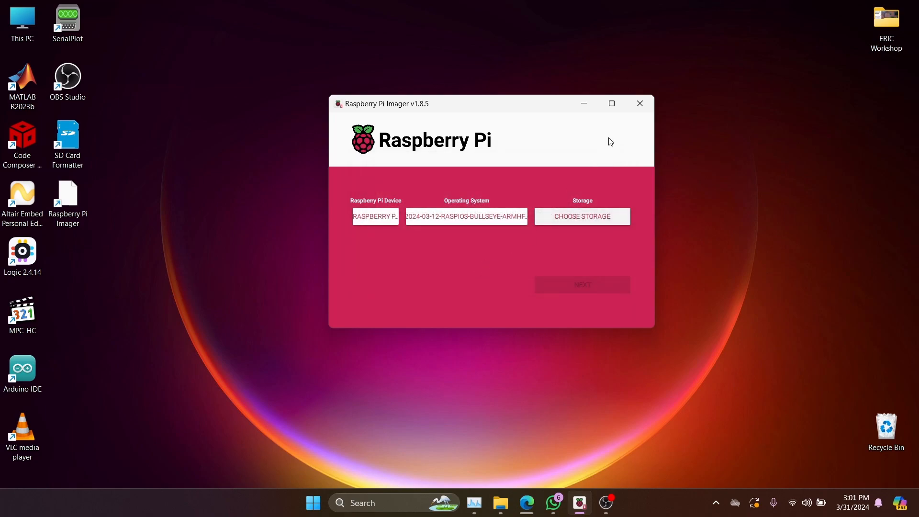
left_click(639, 103)
- Safely eject the CD Drive (F:) Zain Mobile device from Windows
left_click(717, 503)
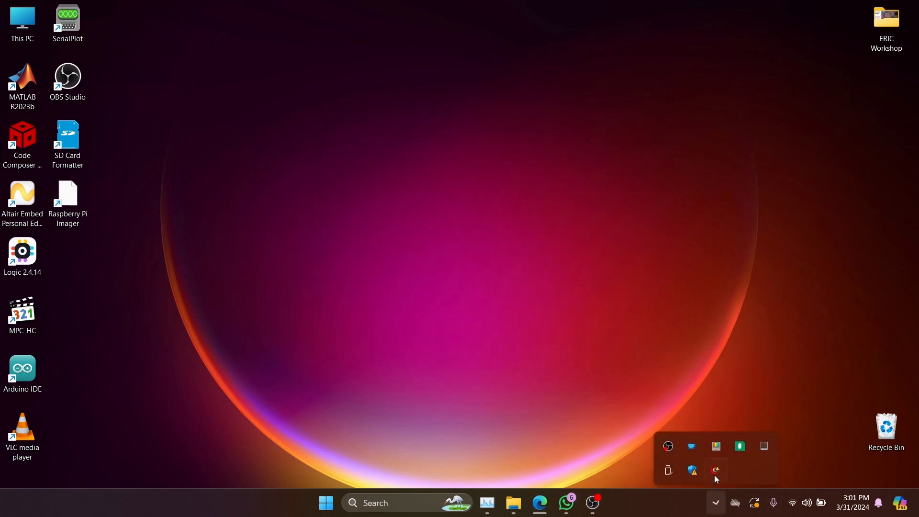
left_click(669, 466)
left_click(720, 453)
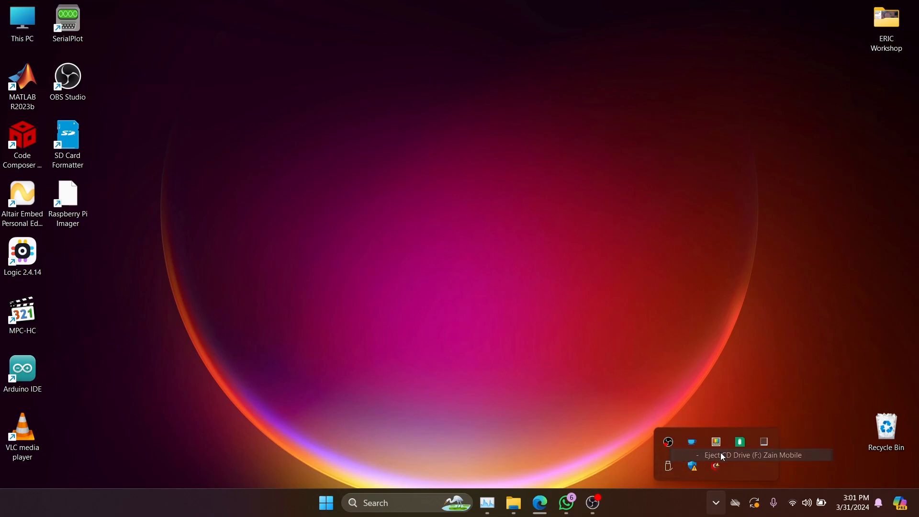
left_click(701, 270)
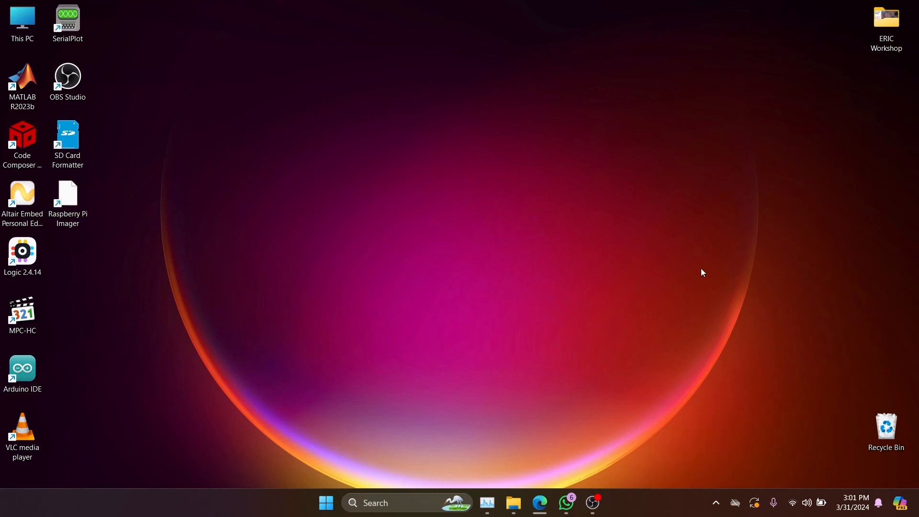